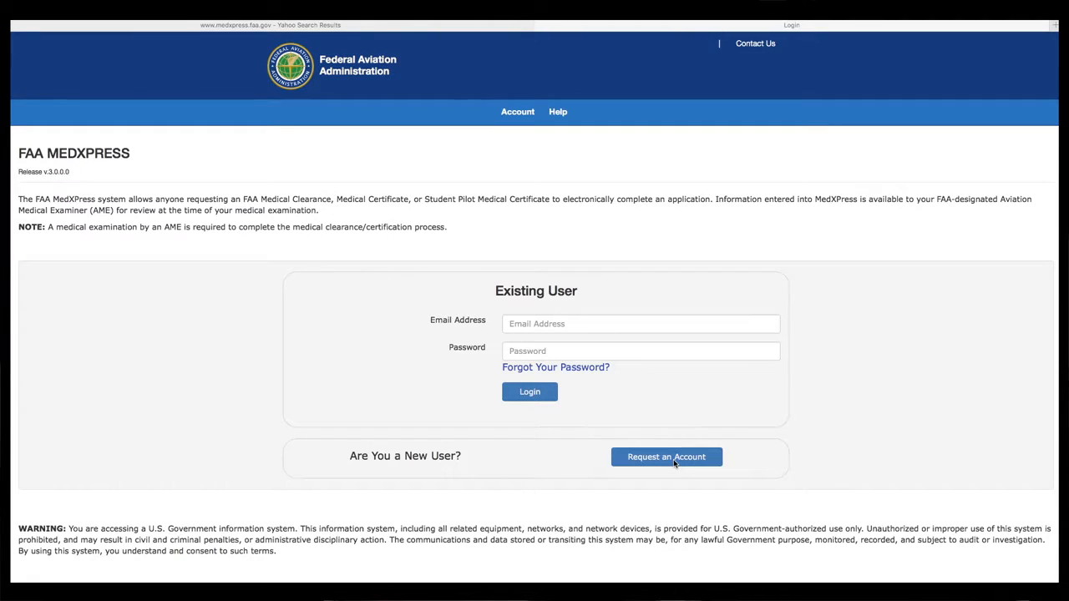
{"action": "left_click", "coordinate": [674, 462]}
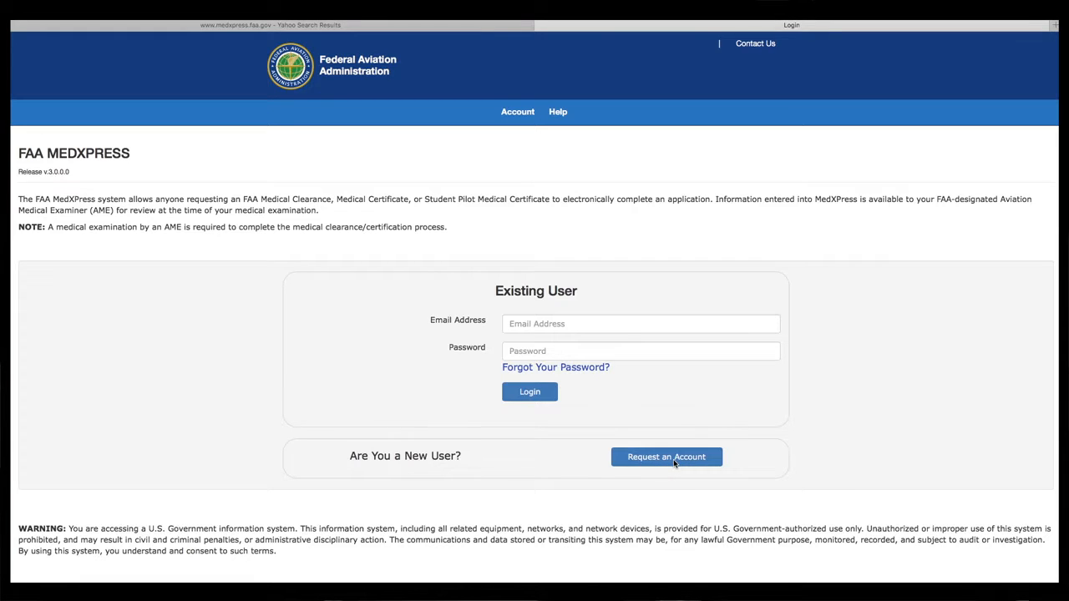
{"action": "left_click", "coordinate": [674, 461]}
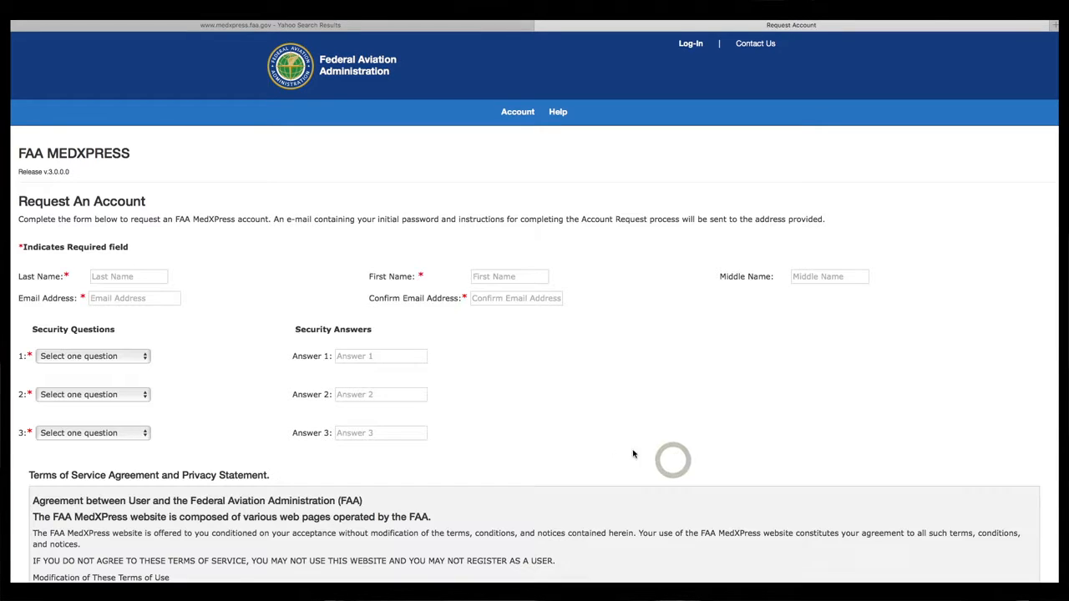
{"action": "left_click", "coordinate": [130, 279]}
{"action": "left_click", "coordinate": [130, 279]}
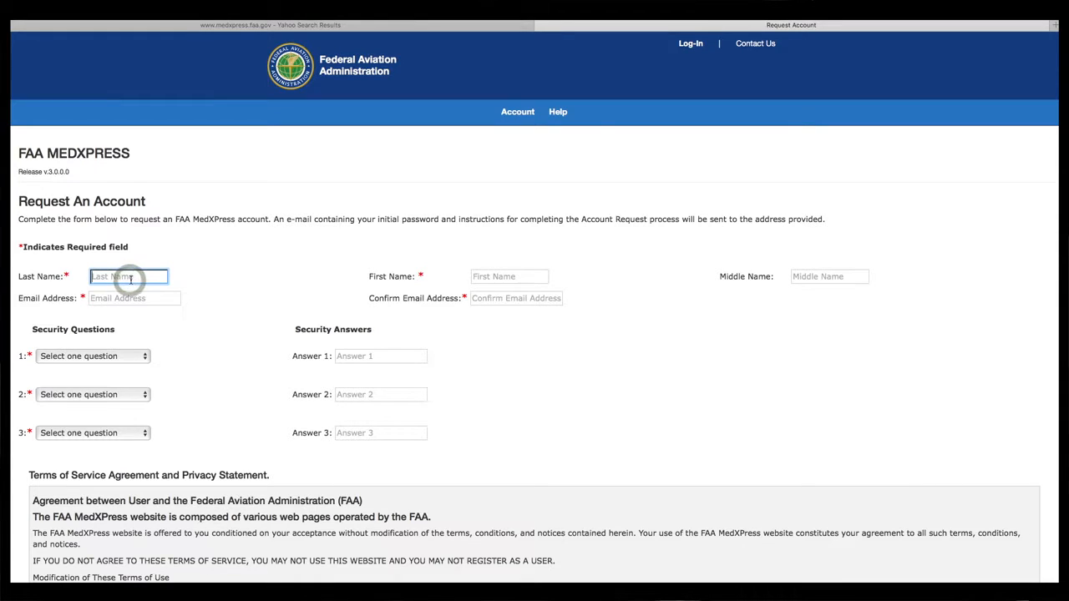
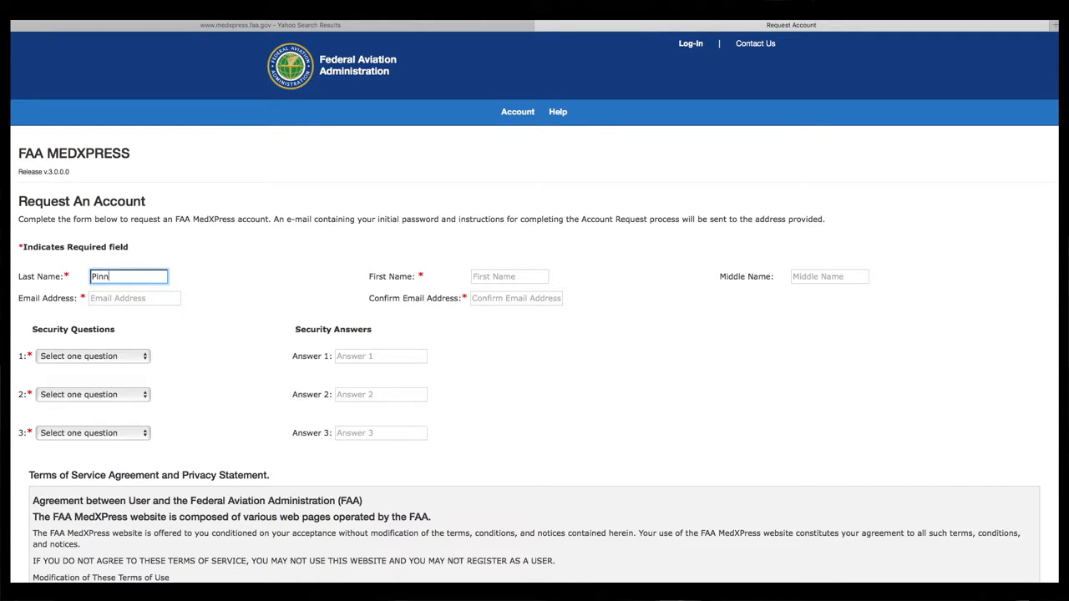
{"action": "key", "text": "Tab"}
{"action": "key", "text": "Tab"}
{"action": "key", "text": "Tab"}
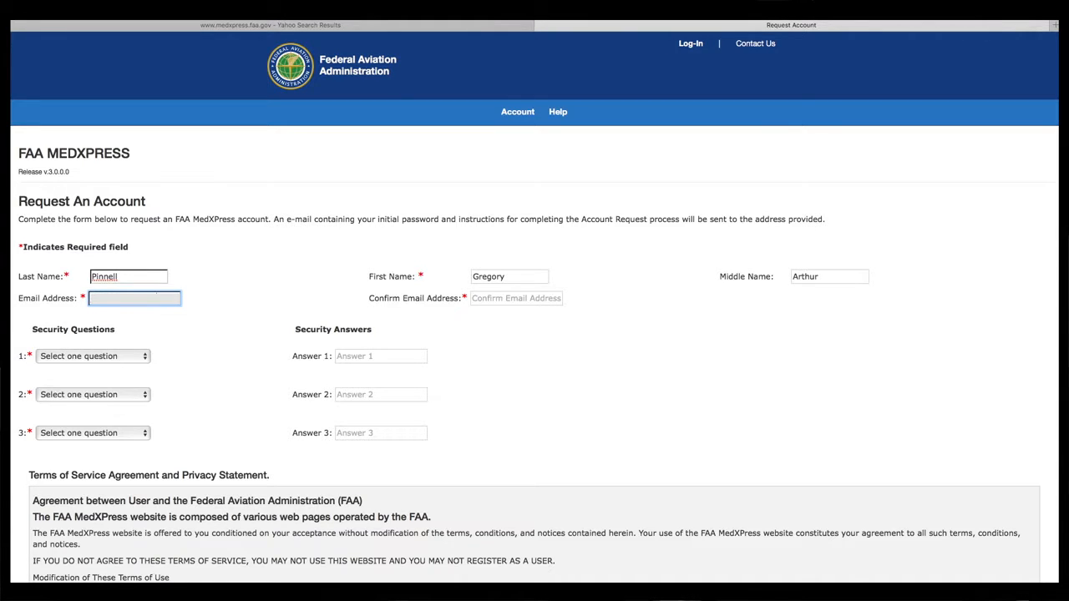
{"action": "key", "text": "Tab"}
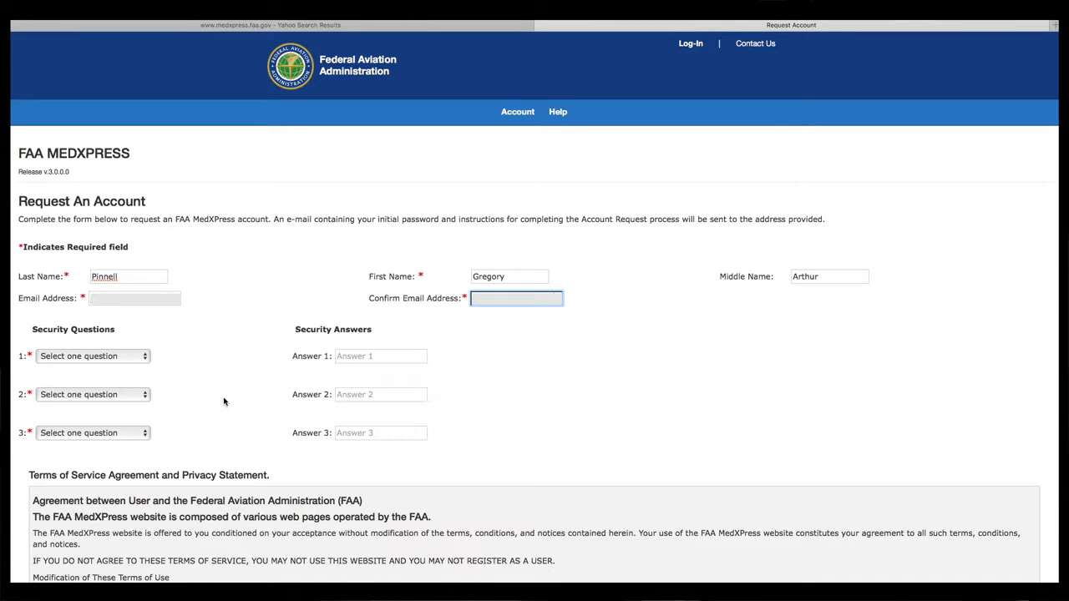
{"action": "left_click", "coordinate": [143, 357]}
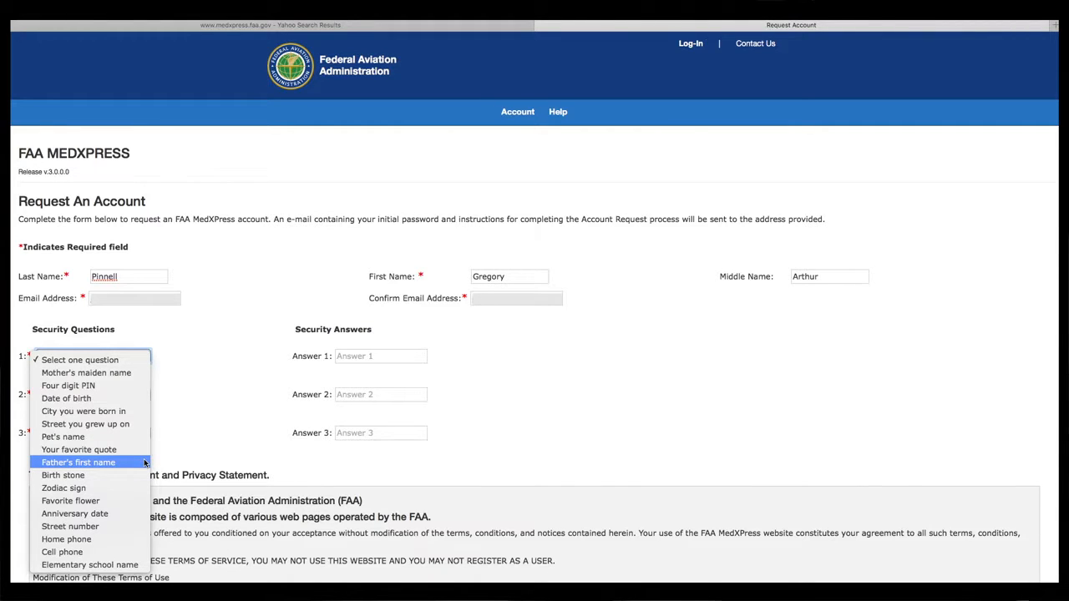
{"action": "left_click", "coordinate": [208, 428]}
{"action": "scroll", "coordinate": [207, 428], "scroll_direction": "down", "scroll_amount": 5}
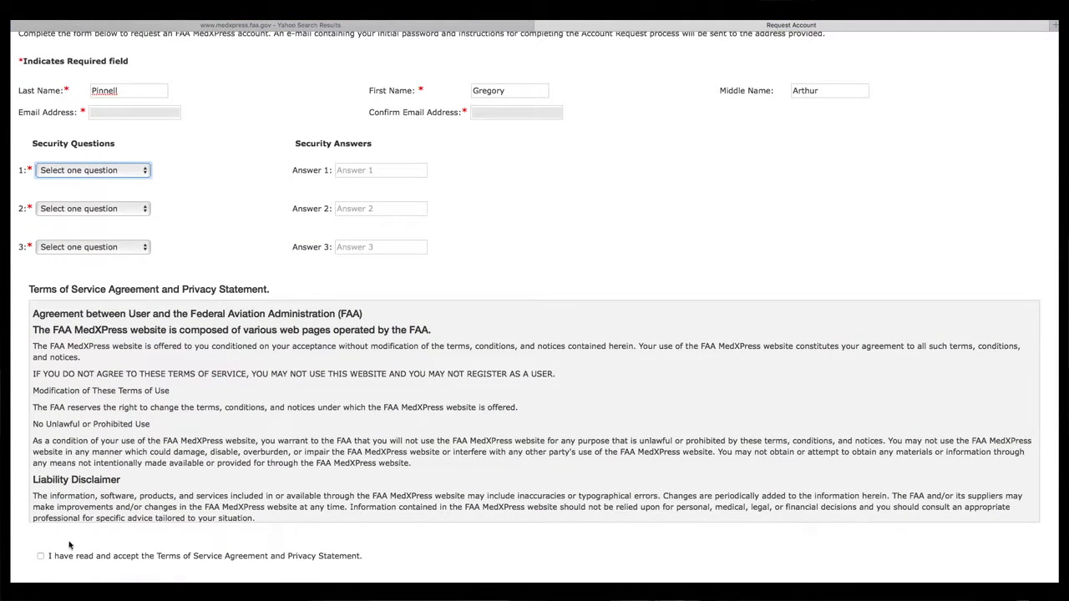
{"action": "left_click", "coordinate": [41, 556]}
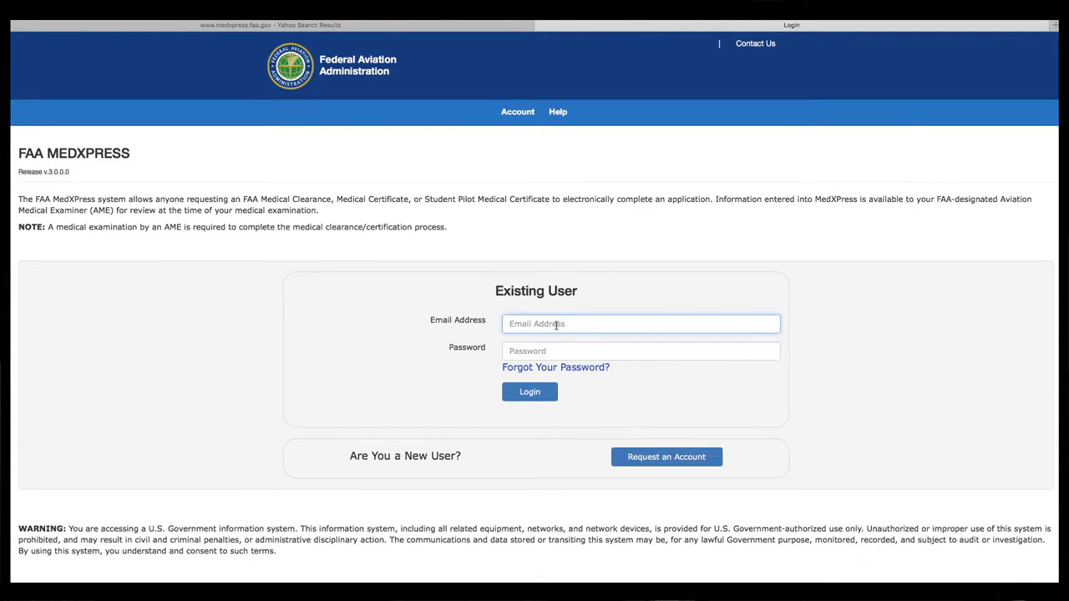
- Sign in with the account's email address and password
{"action": "type", "text": "chn"}
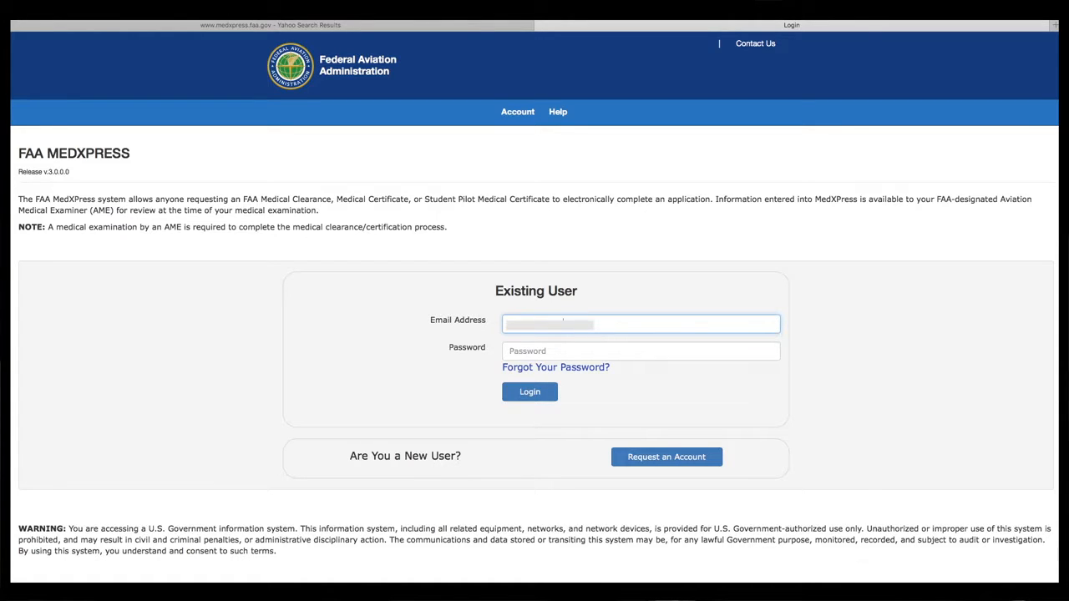
{"action": "key", "text": "Tab"}
{"action": "type", "text": "•"}
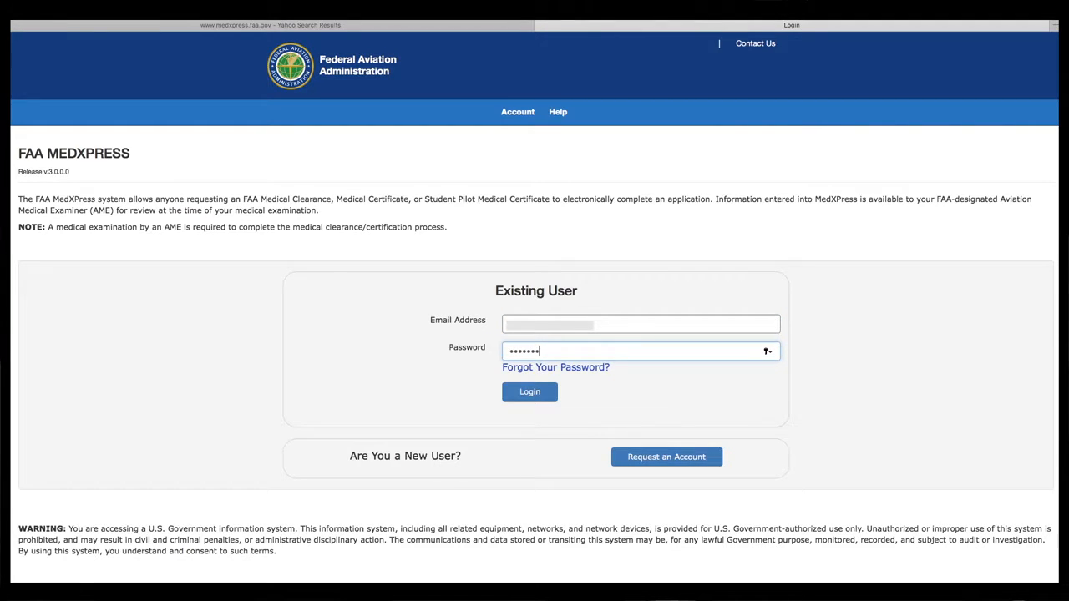
{"action": "type", "text": "•••••••"}
{"action": "key", "text": "Return"}
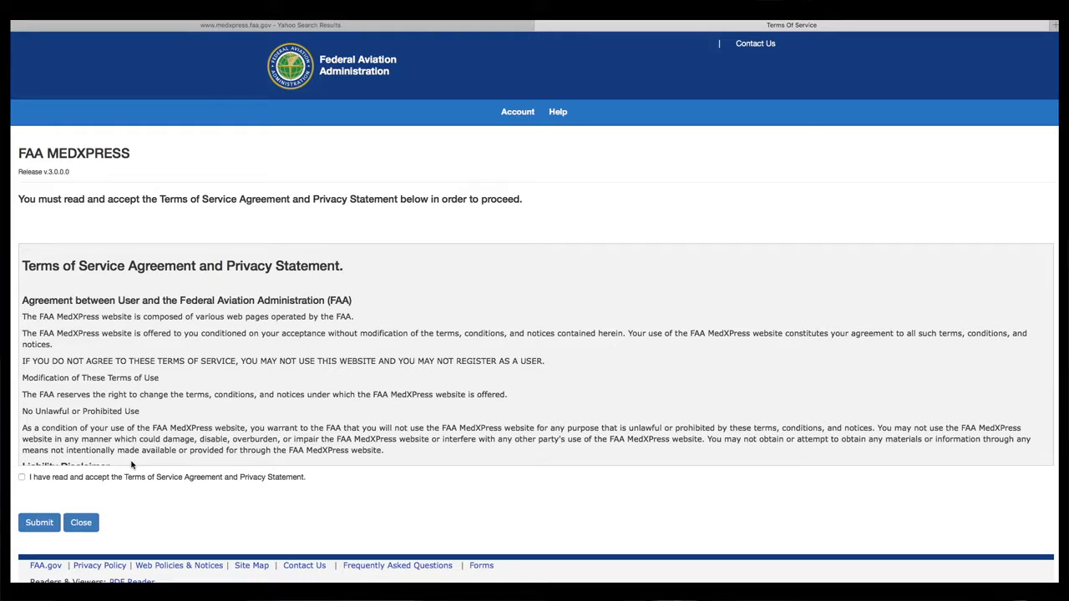
- Accept the Terms of Service and open the medical certificate application
{"action": "left_click", "coordinate": [21, 477]}
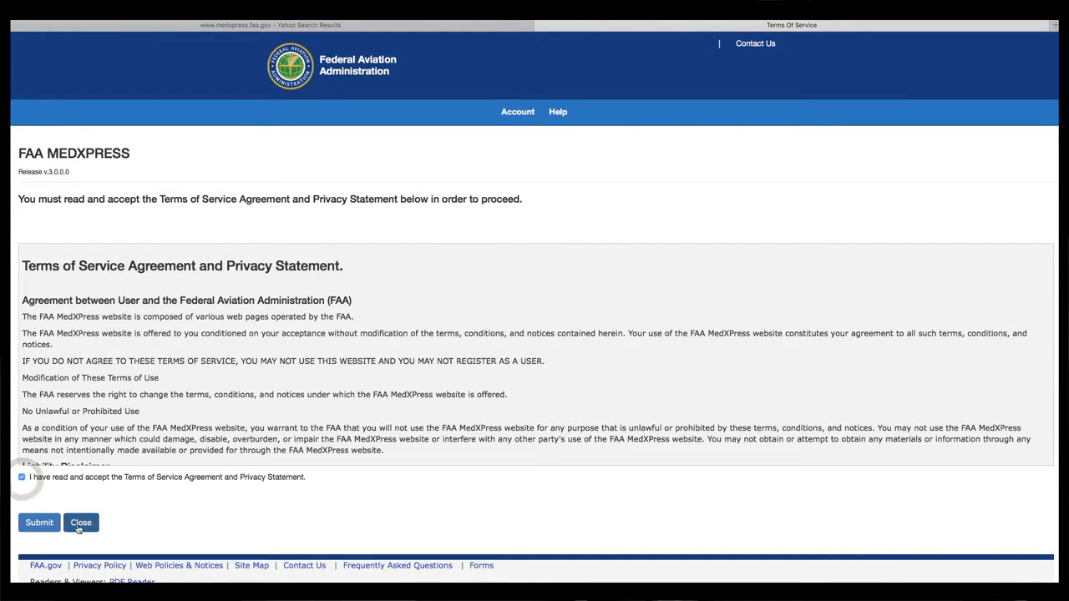
{"action": "left_click", "coordinate": [39, 524]}
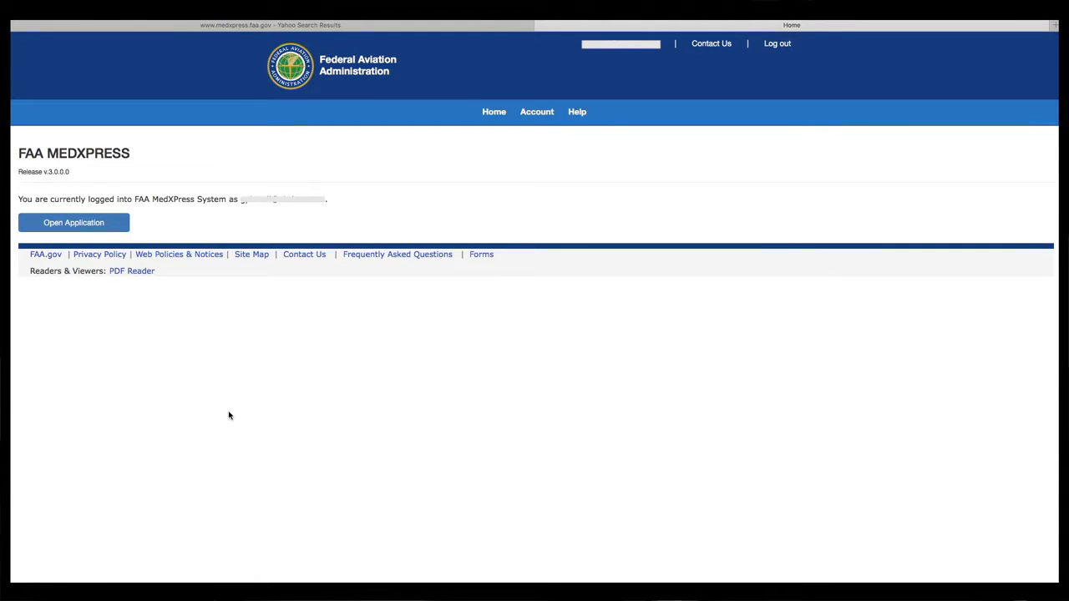
{"action": "left_click", "coordinate": [97, 224]}
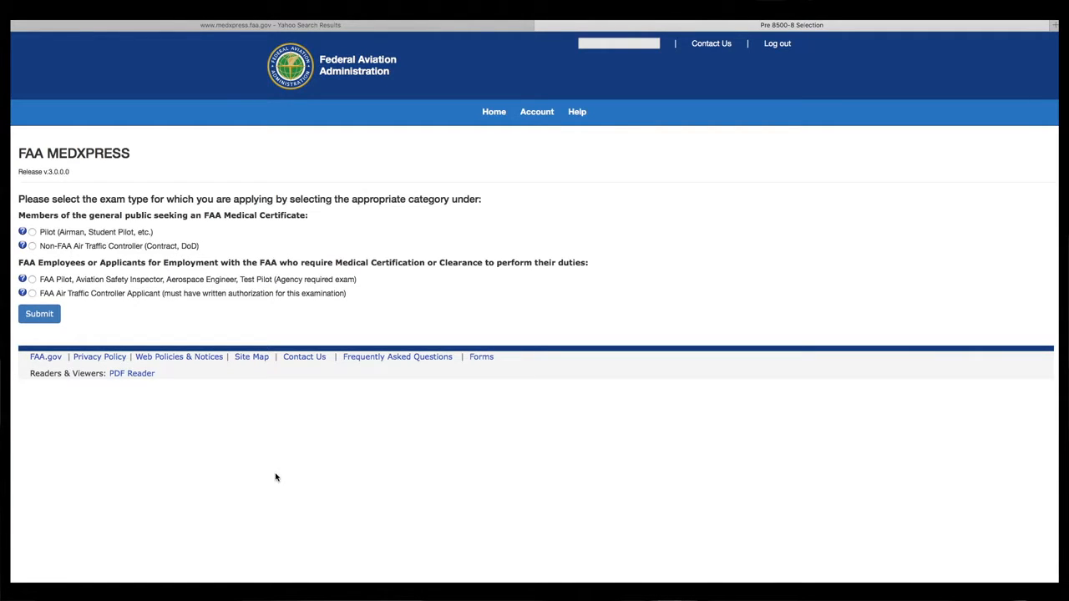
- Choose the Pilot exam type and accept the Pilot's Bill of Rights notification
{"action": "left_click", "coordinate": [33, 233]}
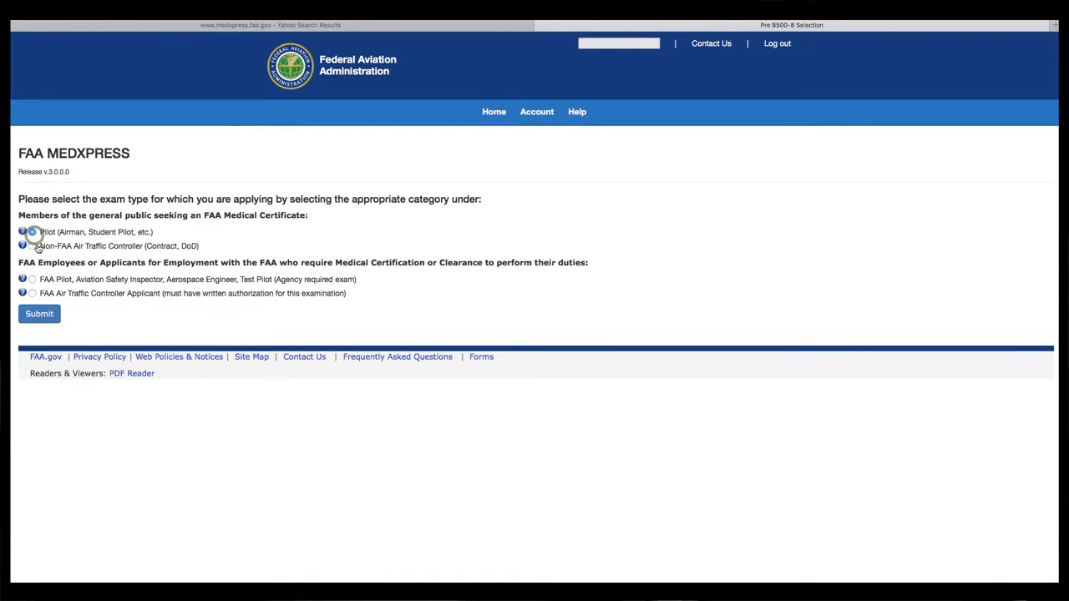
{"action": "left_click", "coordinate": [40, 315]}
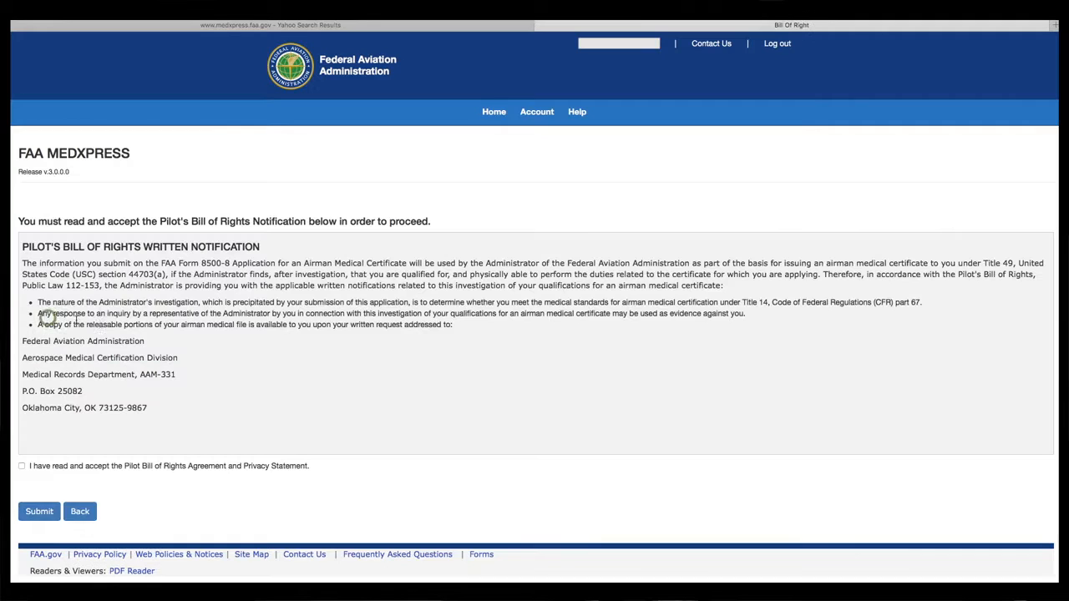
{"action": "left_click", "coordinate": [22, 466]}
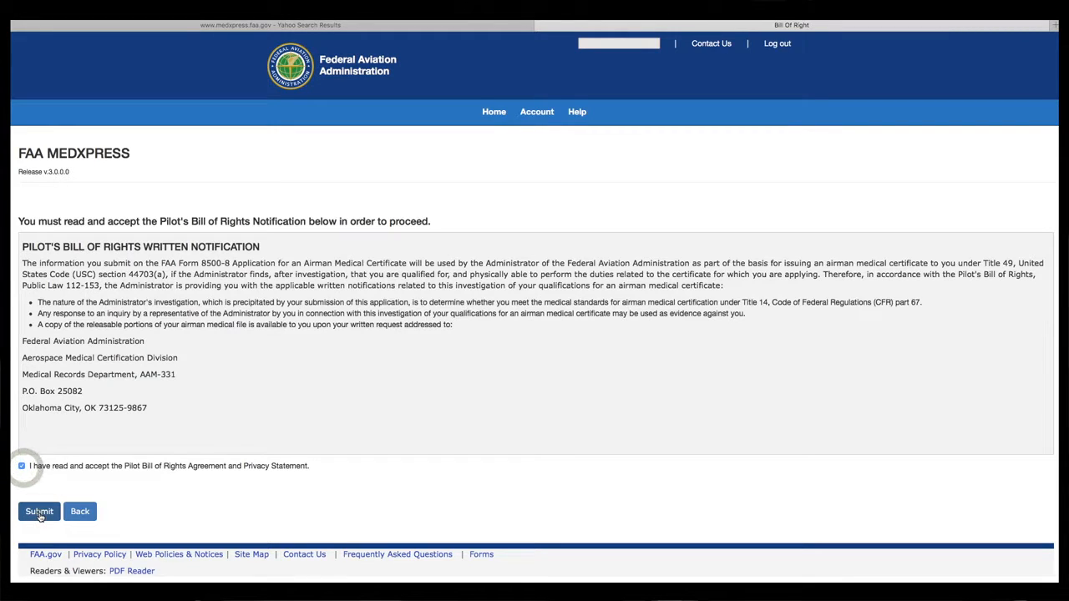
{"action": "left_click", "coordinate": [39, 511]}
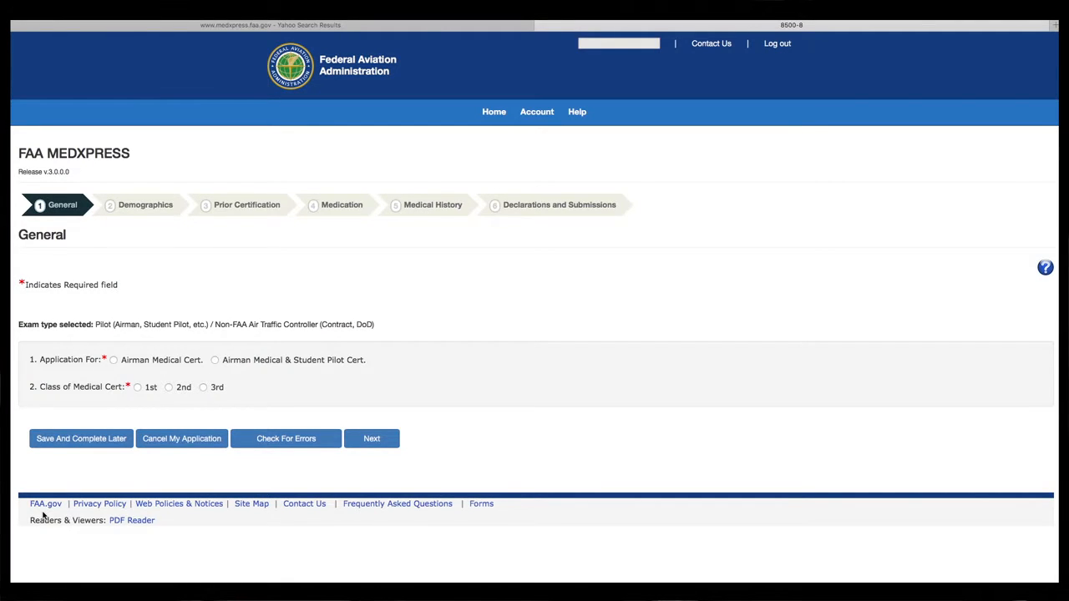
- Request an Airman Medical Cert. only, 2nd class, and continue to Demographics
{"action": "left_click", "coordinate": [114, 361]}
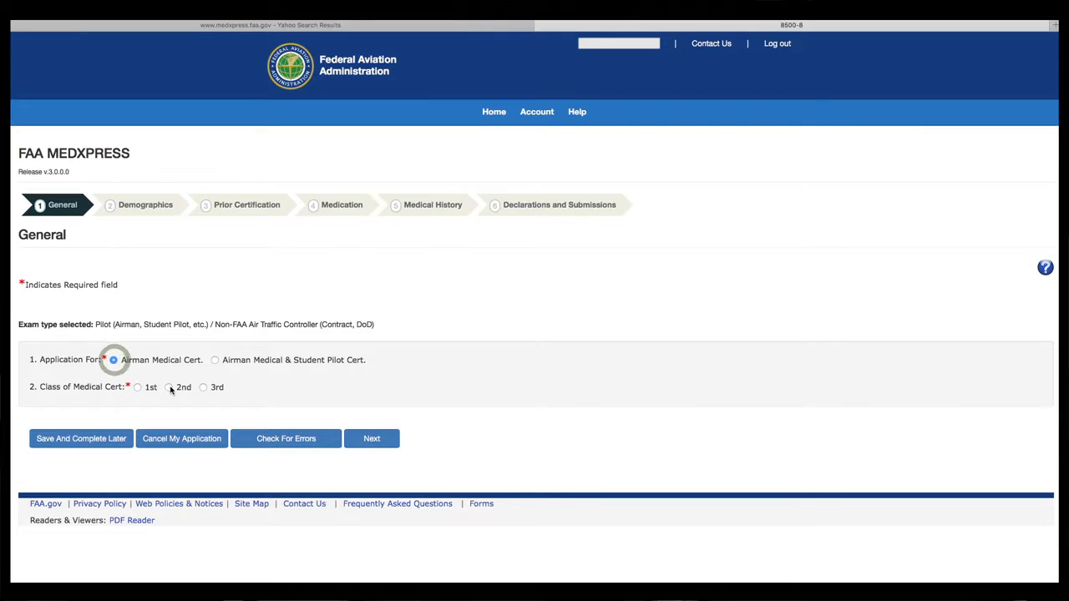
{"action": "left_click", "coordinate": [173, 392]}
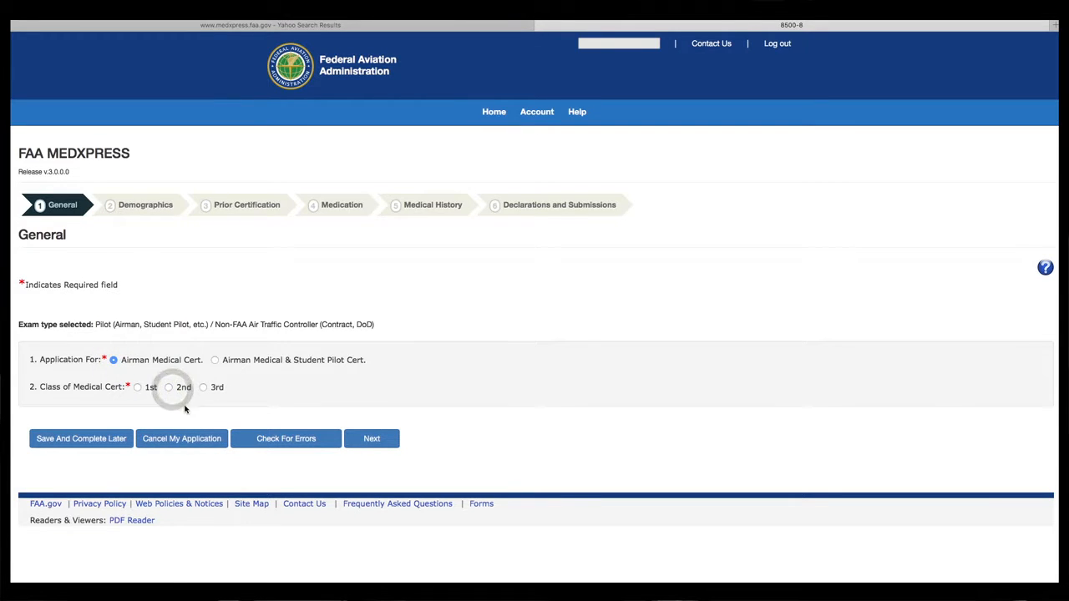
{"action": "left_click", "coordinate": [169, 388]}
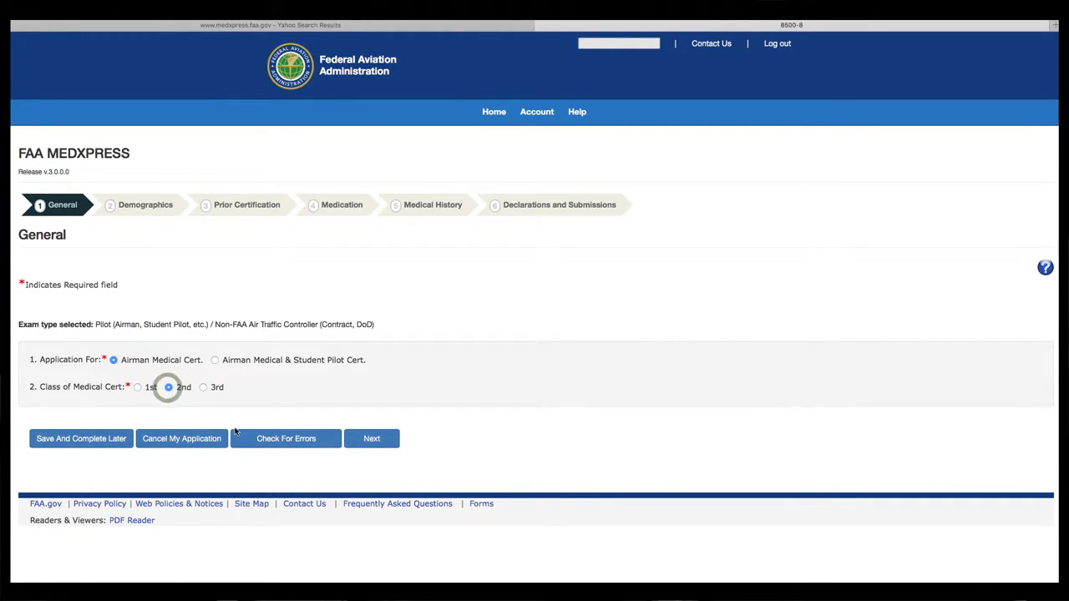
{"action": "left_click", "coordinate": [371, 440]}
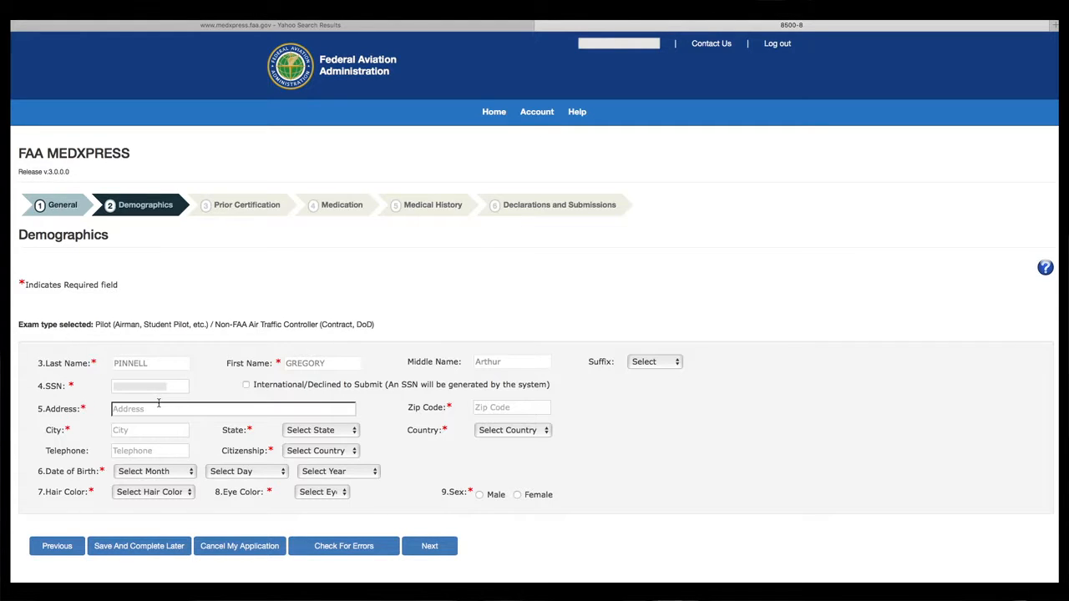
- Enter the street address, zip 48623, city Freeland, state MI, country USA, and the telephone number
{"action": "left_click", "coordinate": [275, 398]}
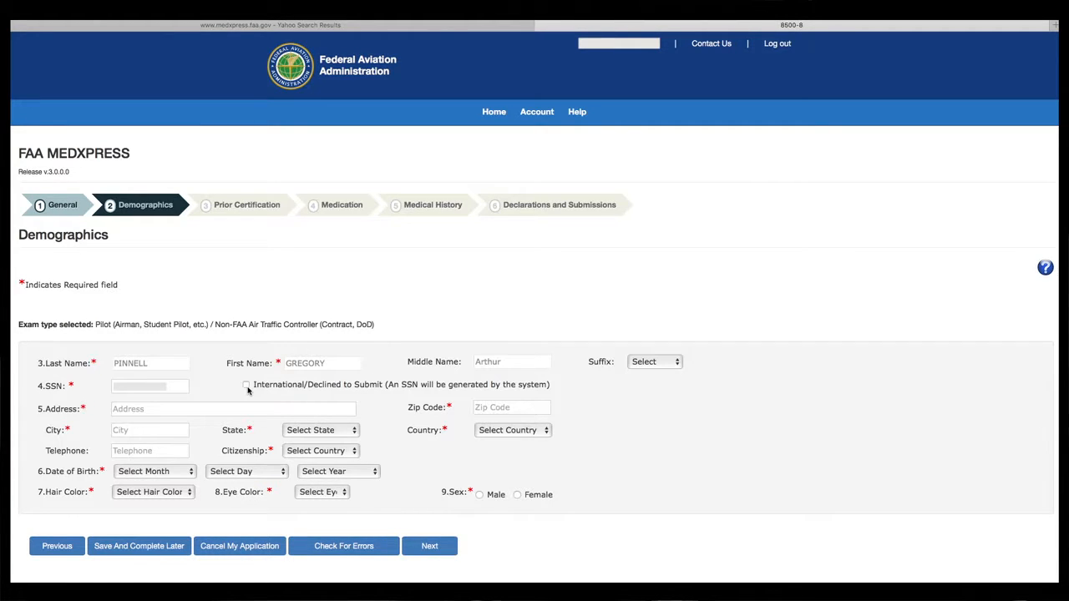
{"action": "left_click", "coordinate": [226, 409]}
{"action": "left_click", "coordinate": [225, 411]}
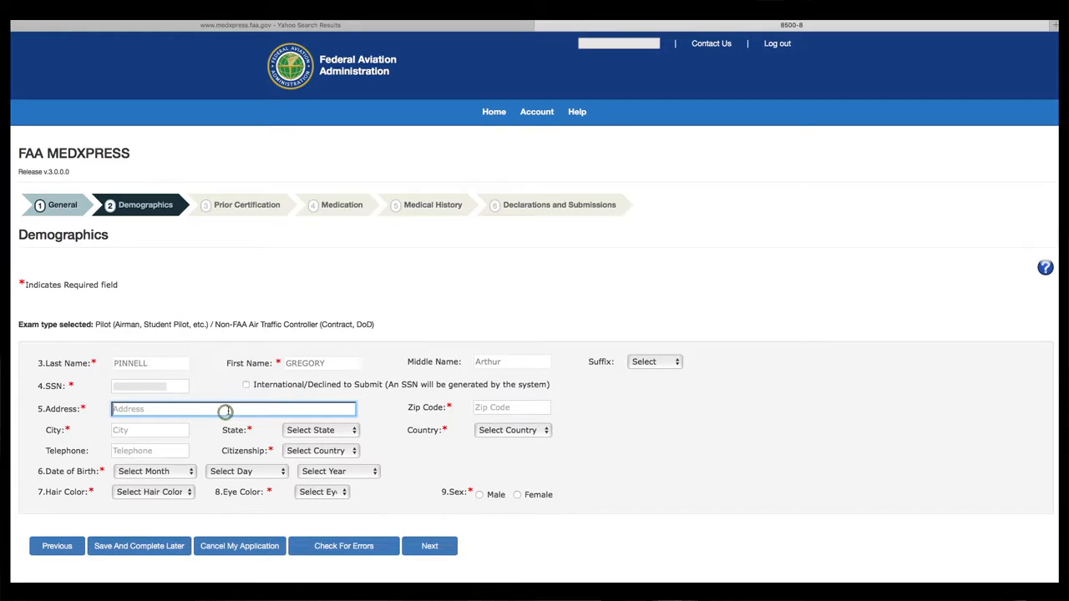
{"action": "type", "text": "••"}
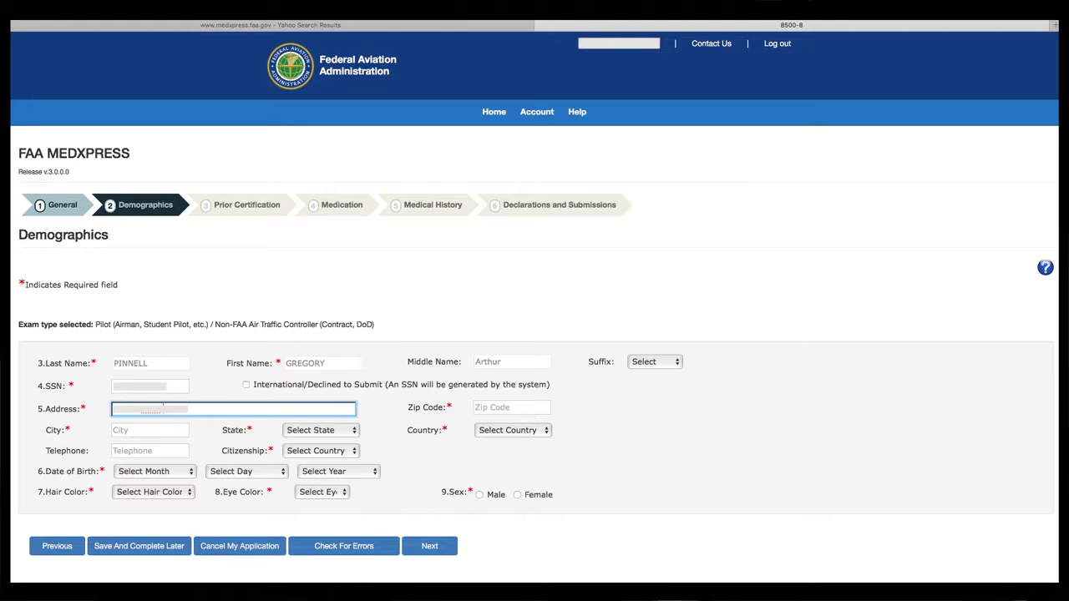
{"action": "key", "text": "Tab"}
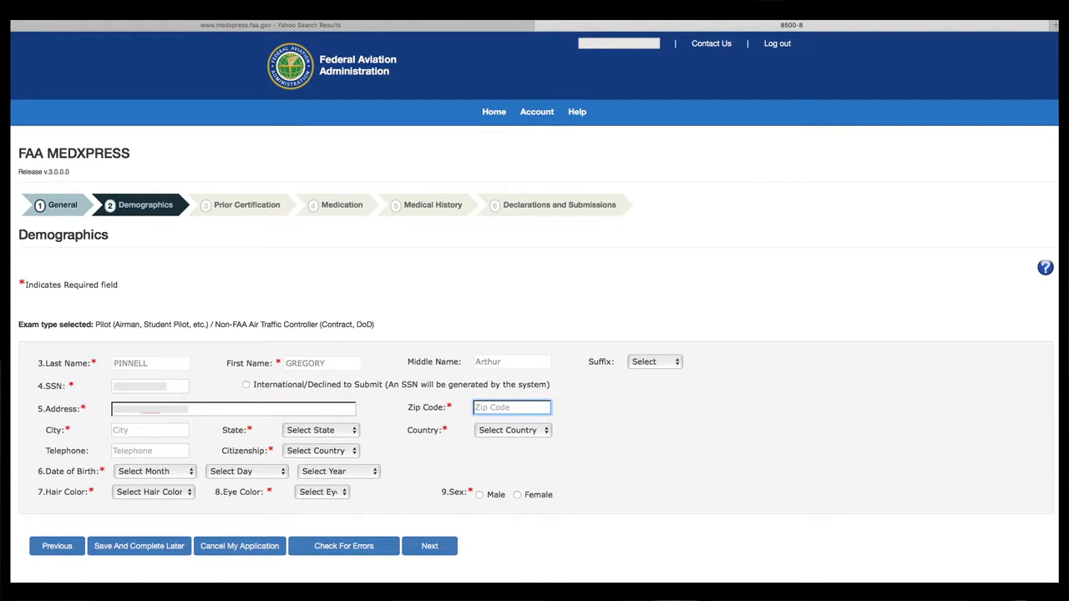
{"action": "type", "text": "48623"}
{"action": "key", "text": "Tab"}
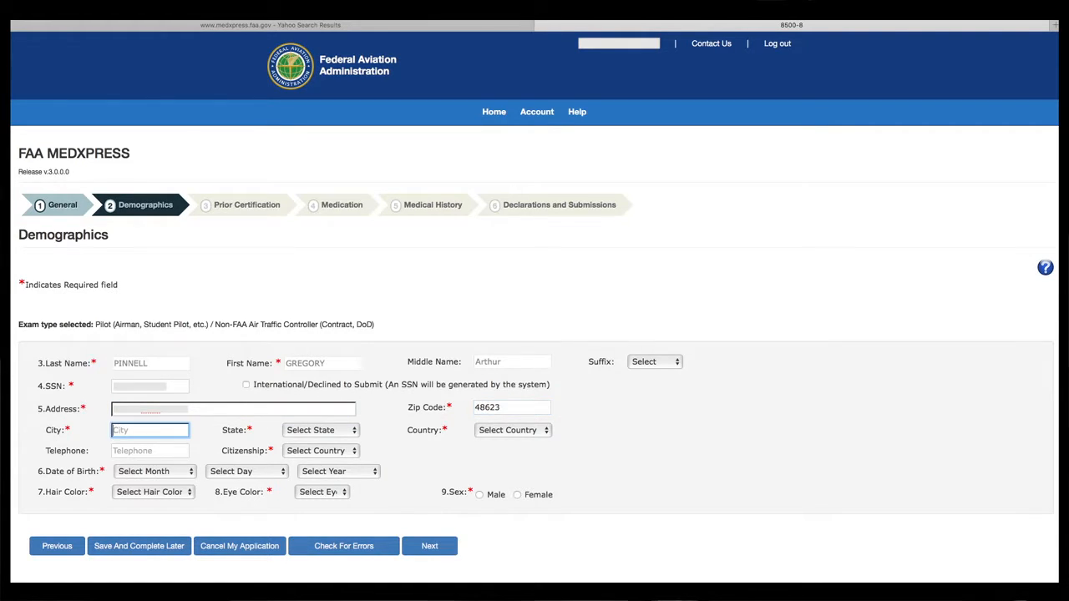
{"action": "type", "text": "Freeland"}
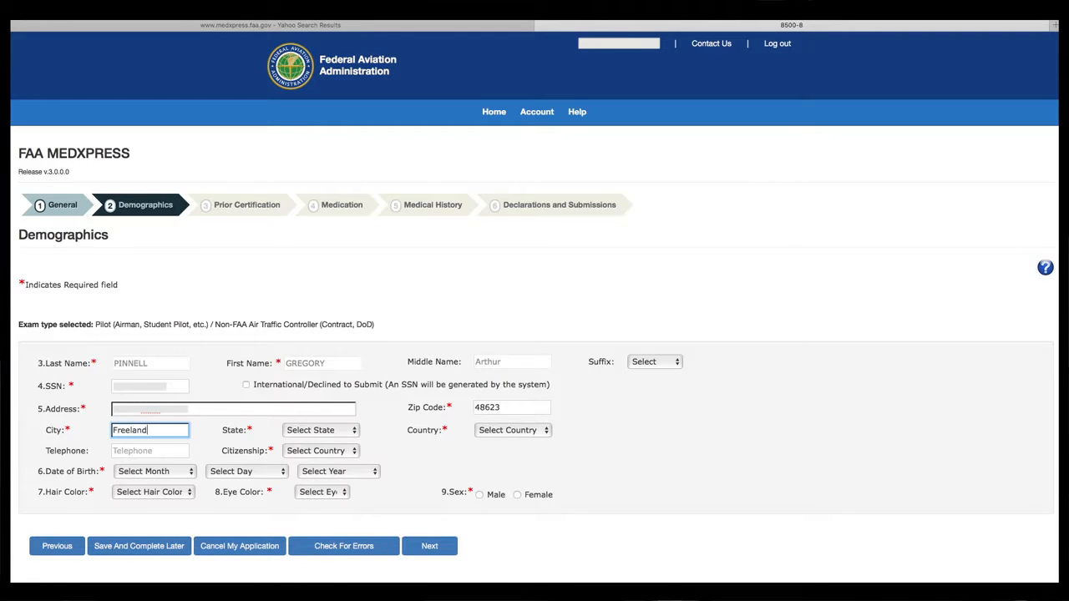
{"action": "key", "text": "Tab"}
{"action": "type", "text": "mi"}
{"action": "key", "text": "Tab"}
{"action": "type", "text": "usa"}
{"action": "key", "text": "Tab"}
{"action": "type", "text": "••"}
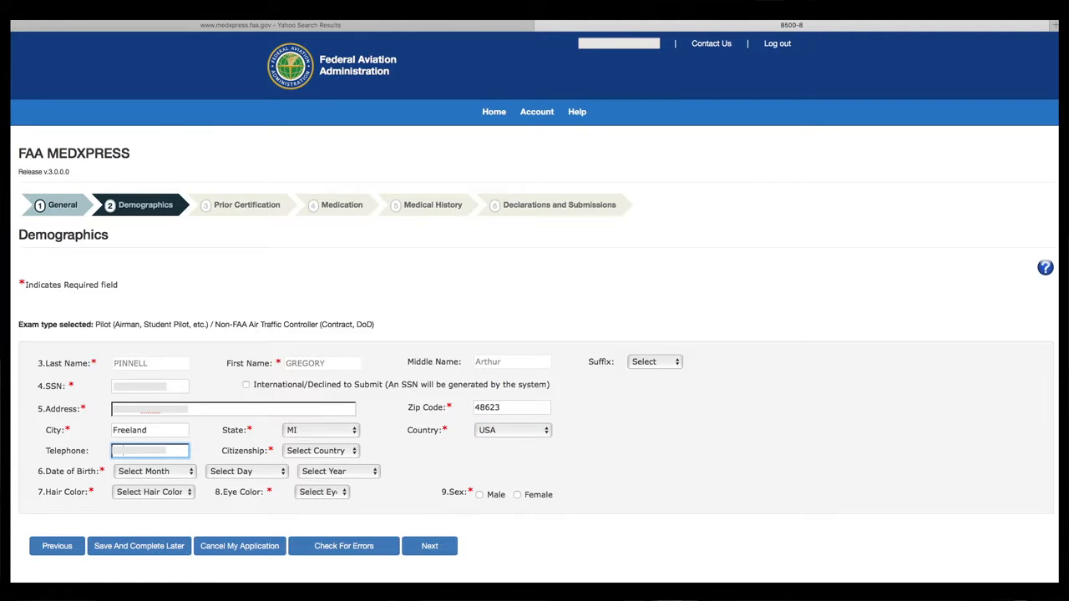
- Set citizenship to USA
{"action": "key", "text": "Tab"}
{"action": "type", "text": "usa"}
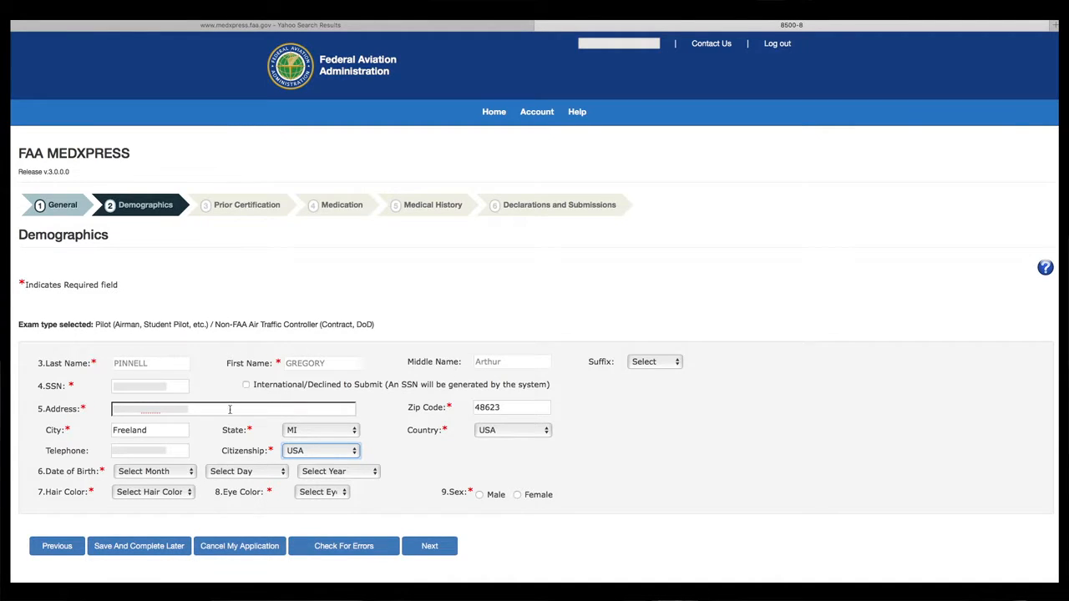
{"action": "left_click", "coordinate": [354, 451]}
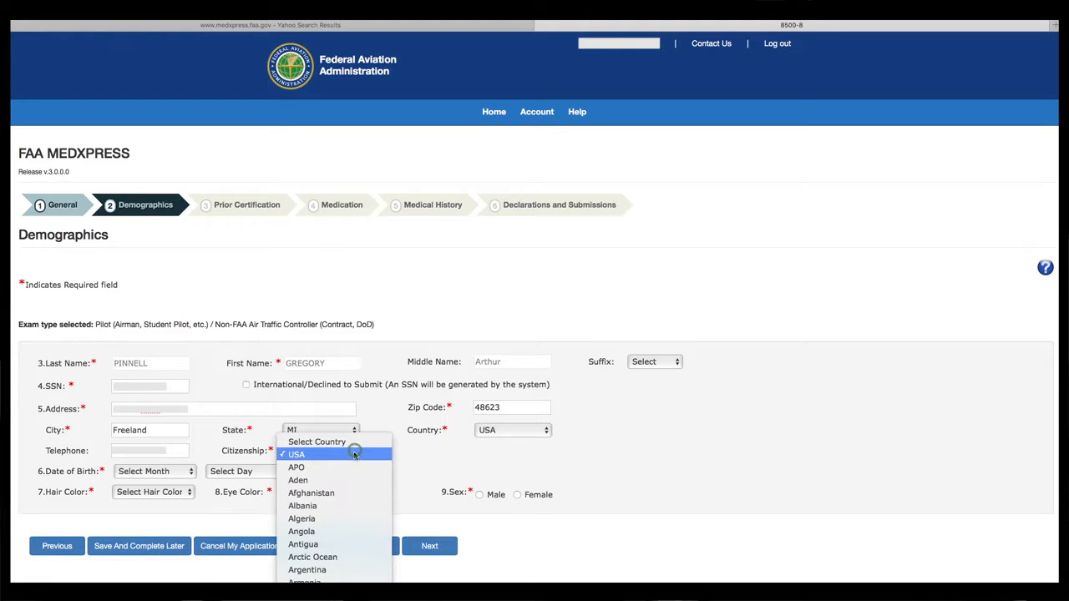
{"action": "left_click", "coordinate": [301, 455]}
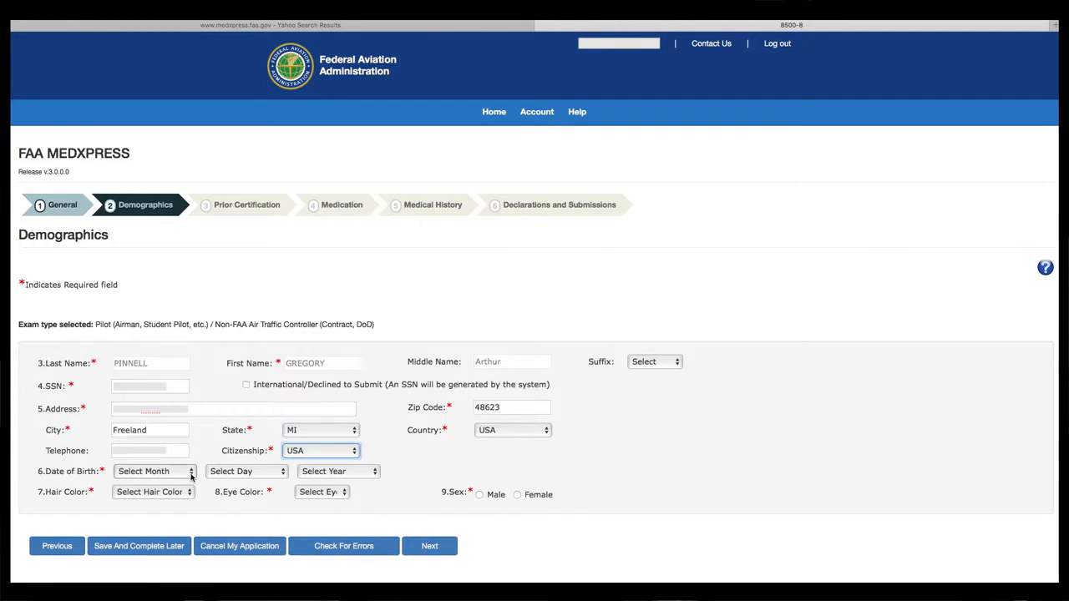
{"action": "left_click", "coordinate": [191, 473]}
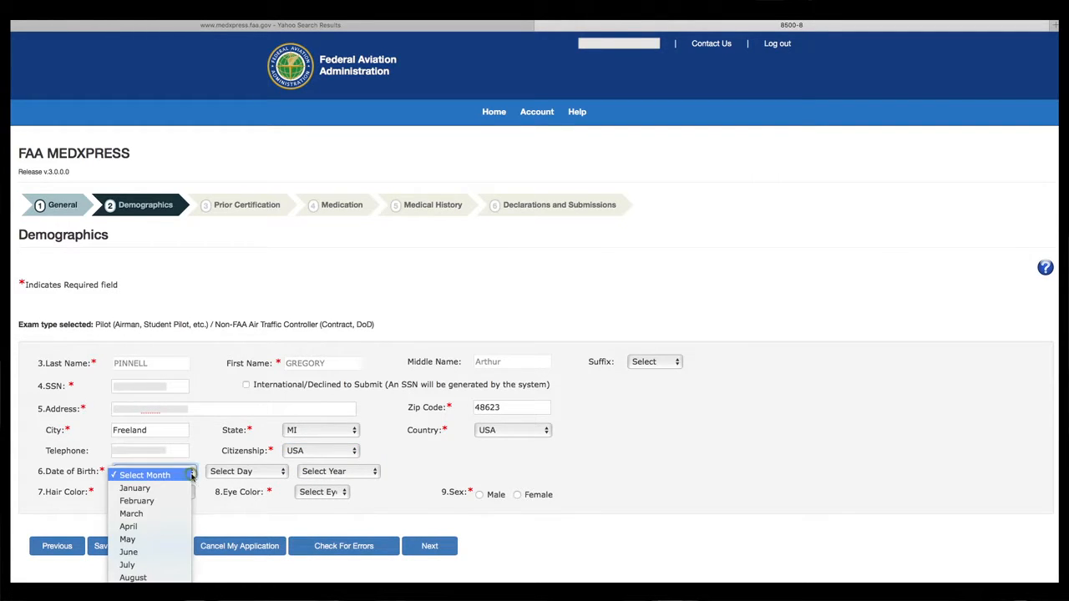
{"action": "left_click", "coordinate": [161, 541]}
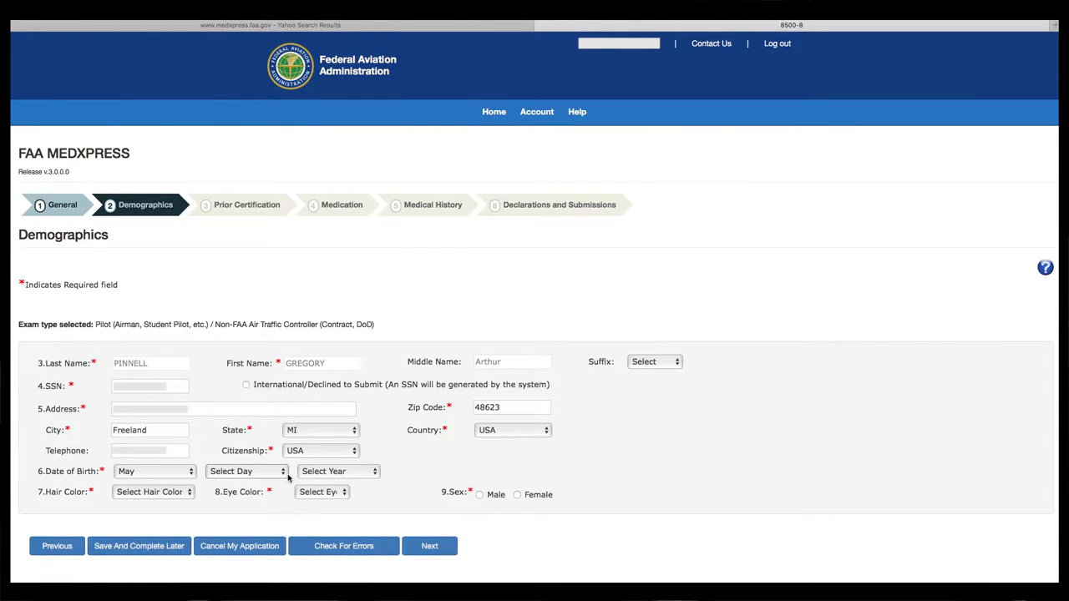
{"action": "left_click", "coordinate": [283, 472]}
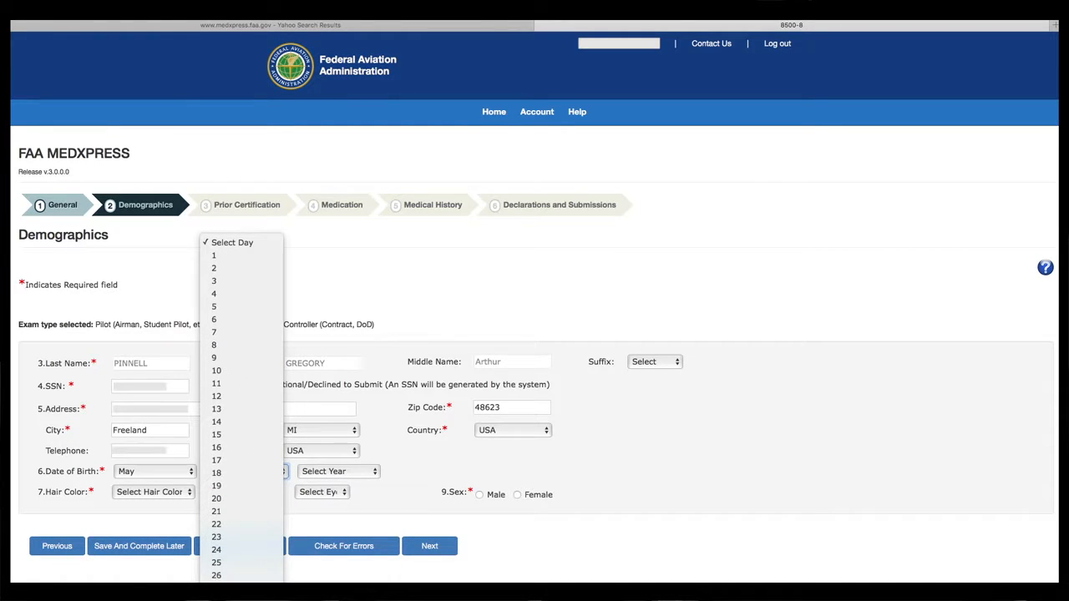
{"action": "left_click", "coordinate": [219, 572]}
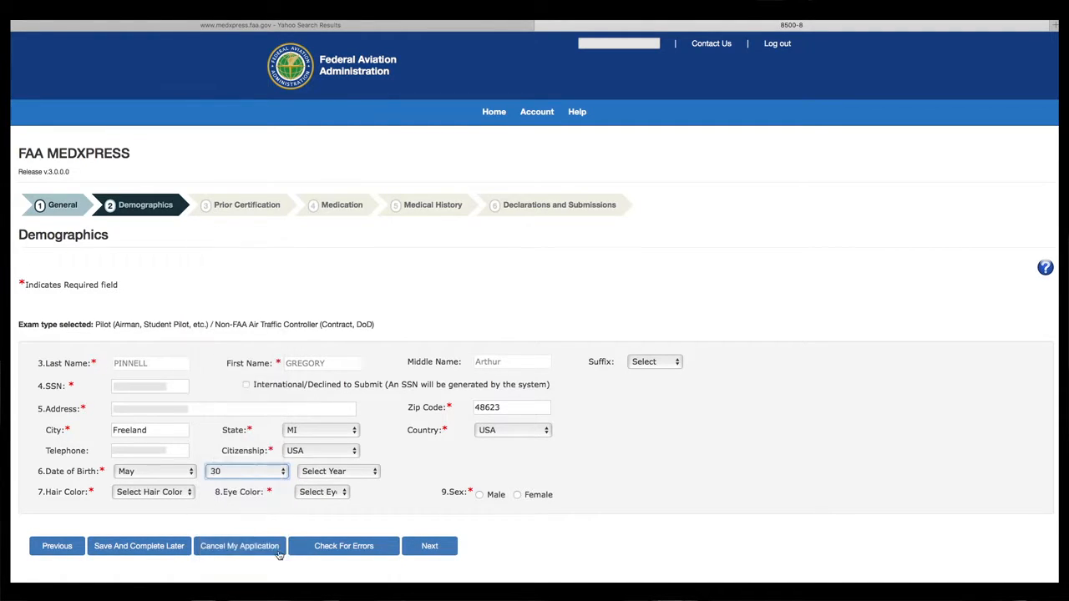
{"action": "left_click", "coordinate": [375, 472]}
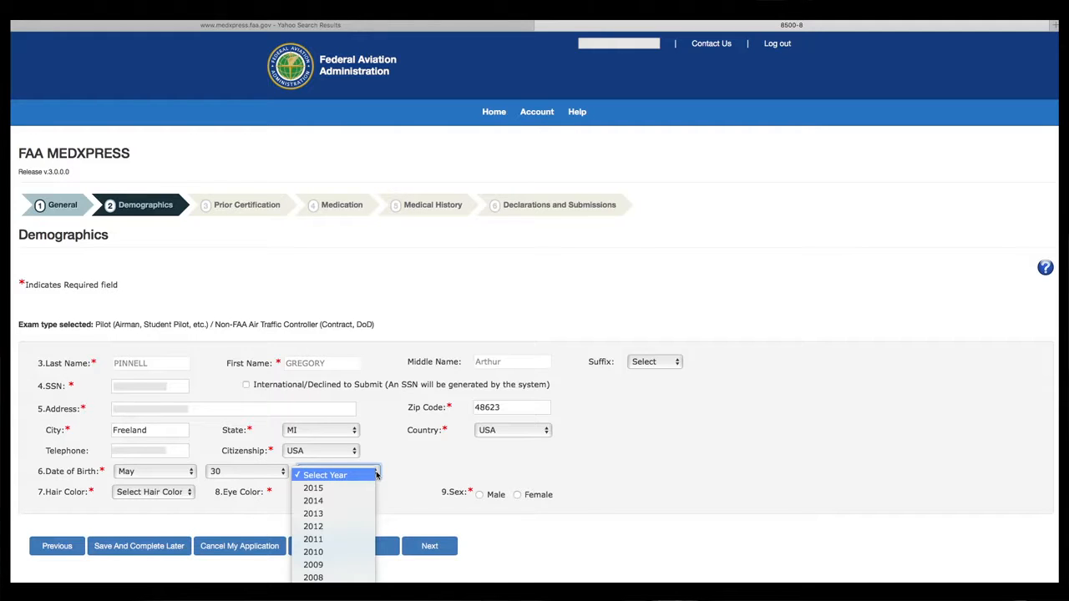
{"action": "scroll", "coordinate": [348, 491], "scroll_direction": "down", "scroll_amount": 3}
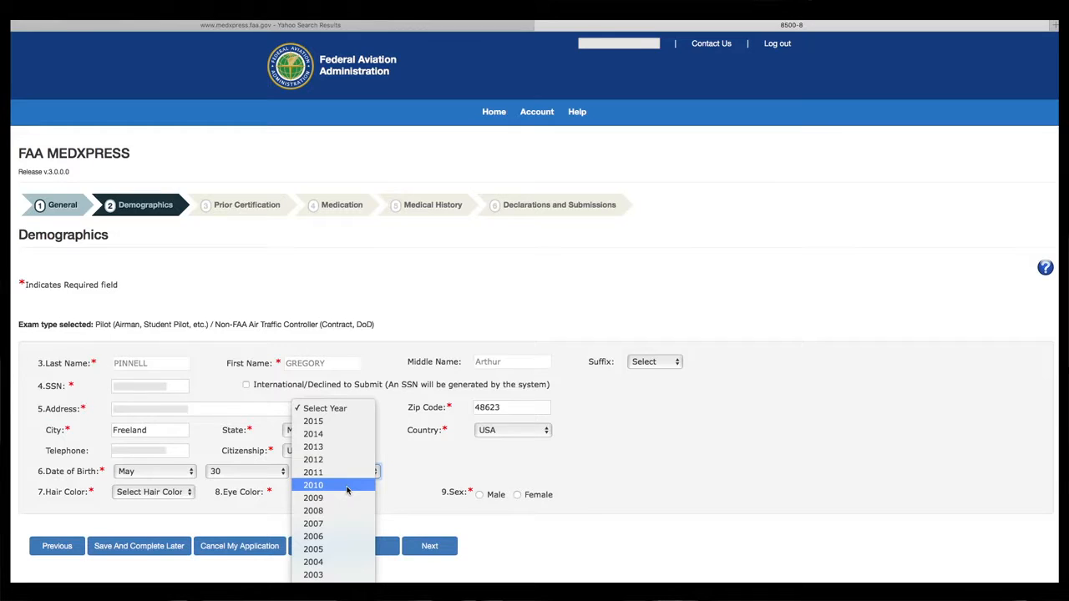
{"action": "scroll", "coordinate": [347, 491], "scroll_direction": "down", "scroll_amount": 5}
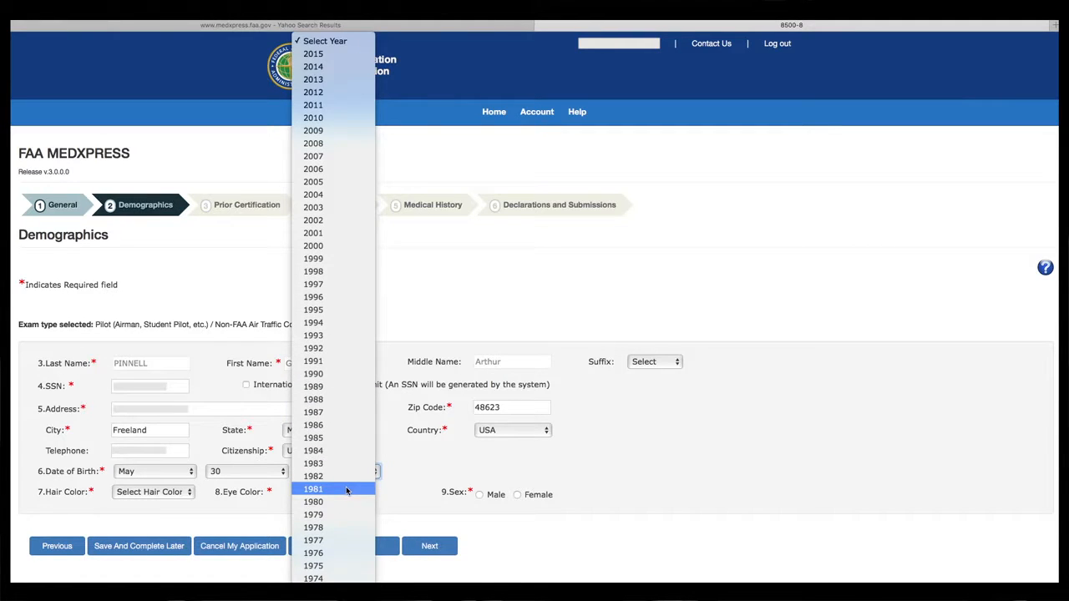
{"action": "scroll", "coordinate": [347, 516], "scroll_direction": "down", "scroll_amount": 4}
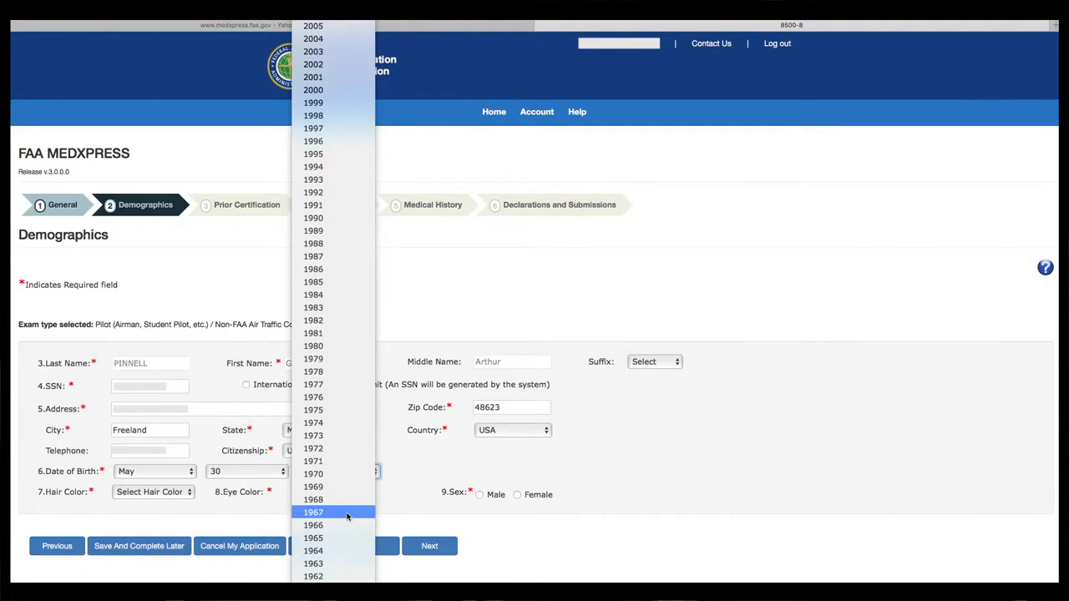
{"action": "scroll", "coordinate": [346, 535], "scroll_direction": "down", "scroll_amount": 2}
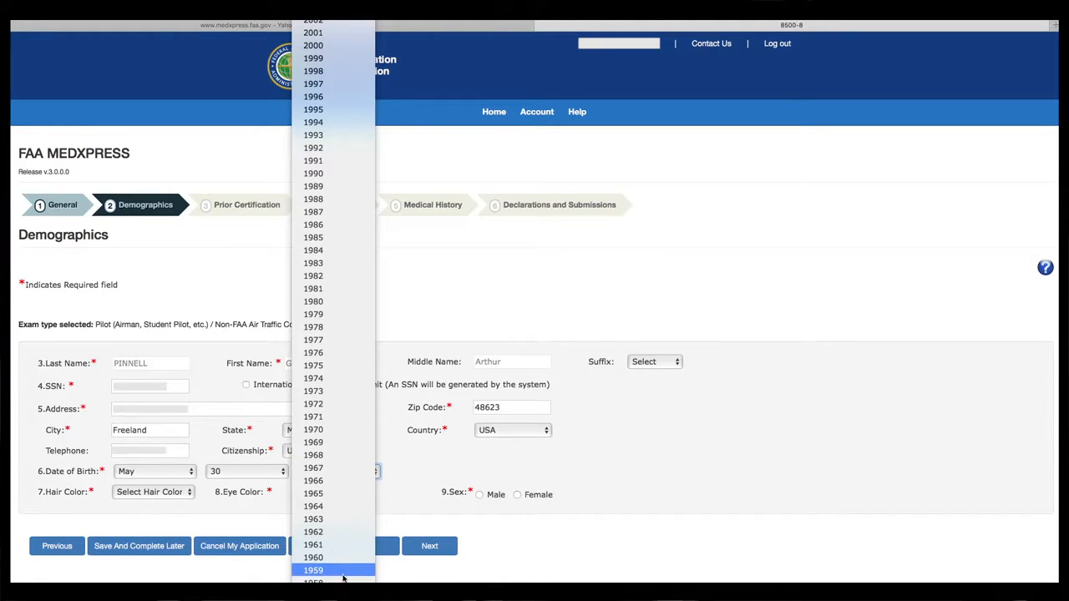
{"action": "left_click", "coordinate": [334, 576]}
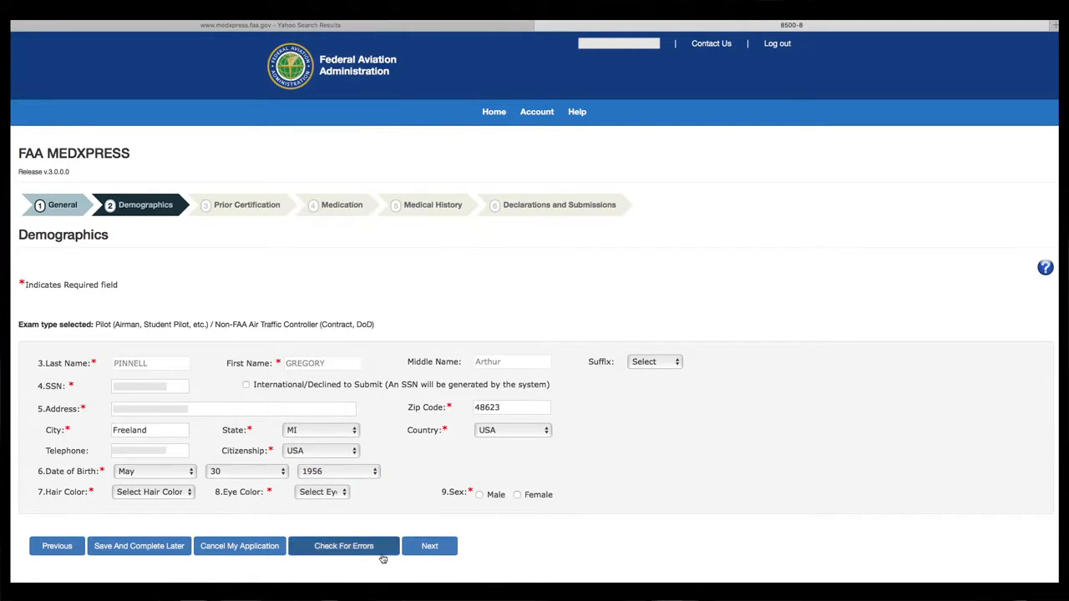
- Set hair BLOND, eyes BLUE, sex Male, and check the page for errors
{"action": "left_click", "coordinate": [190, 493]}
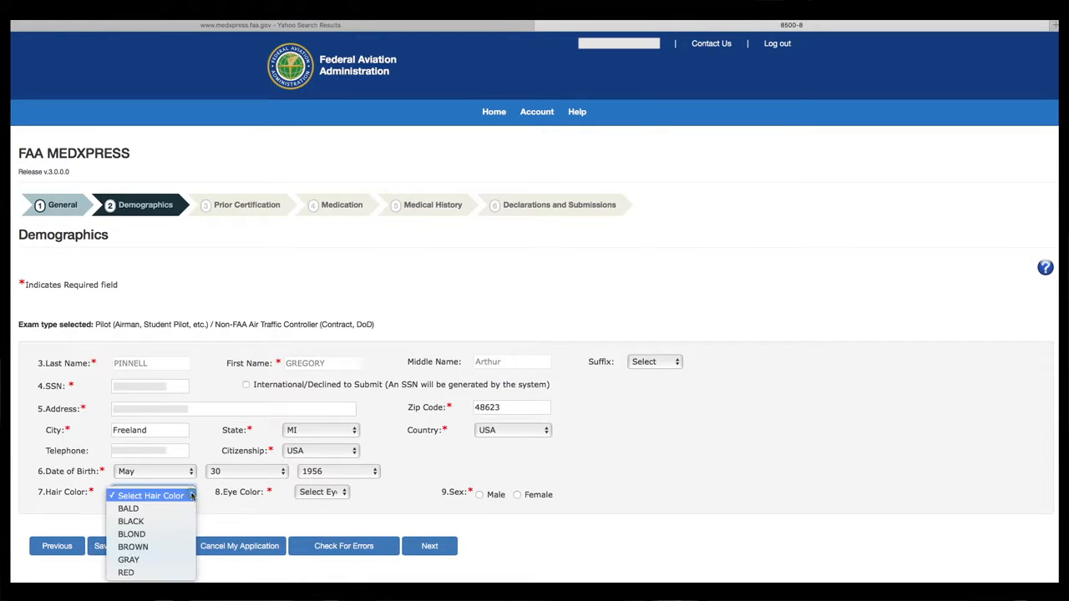
{"action": "left_click", "coordinate": [158, 535]}
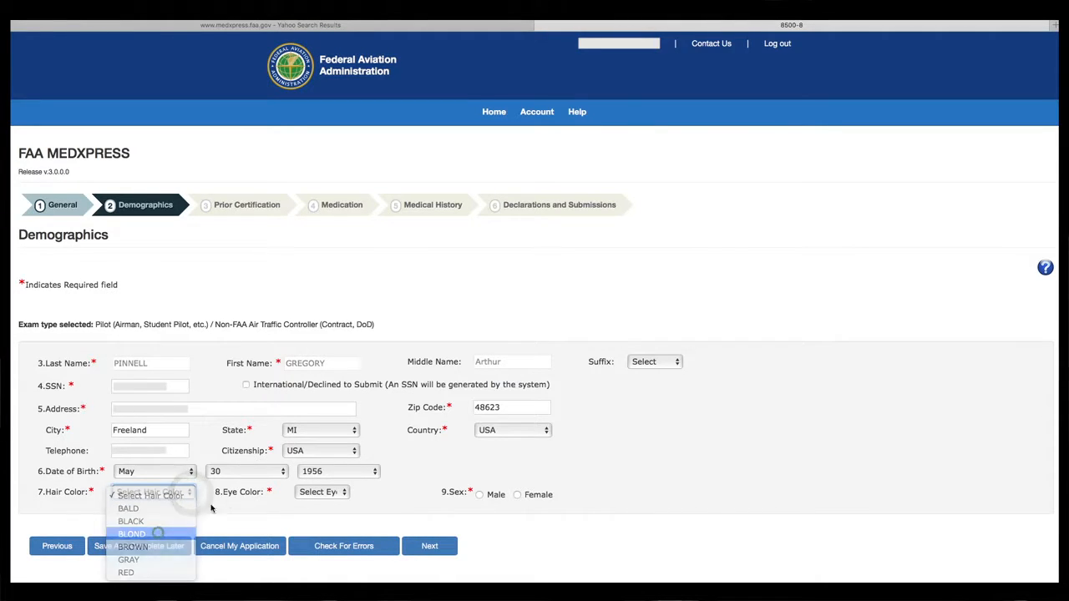
{"action": "left_click", "coordinate": [342, 495]}
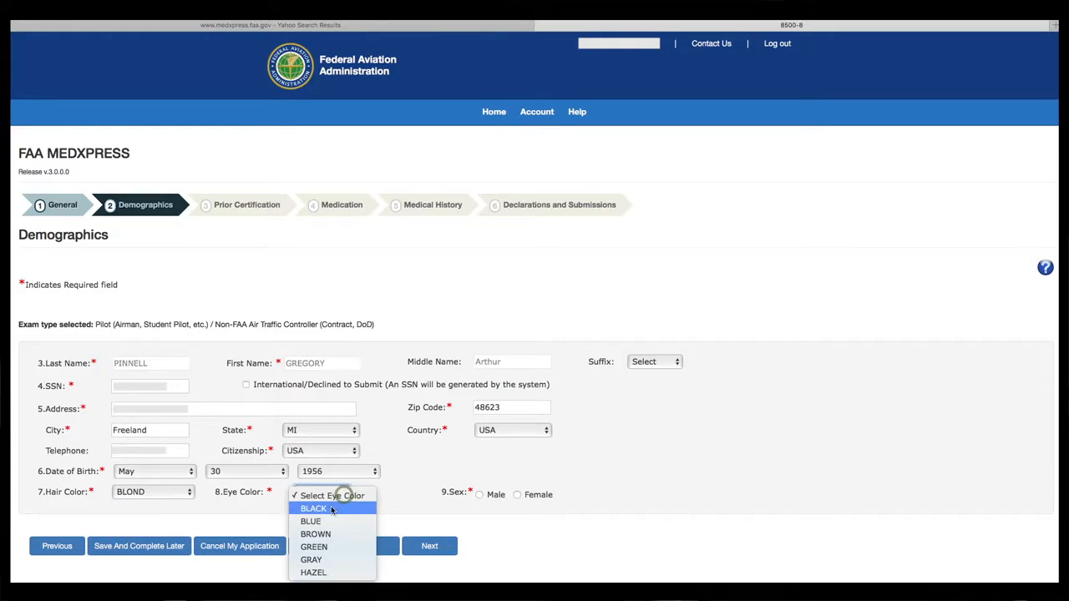
{"action": "left_click", "coordinate": [310, 521]}
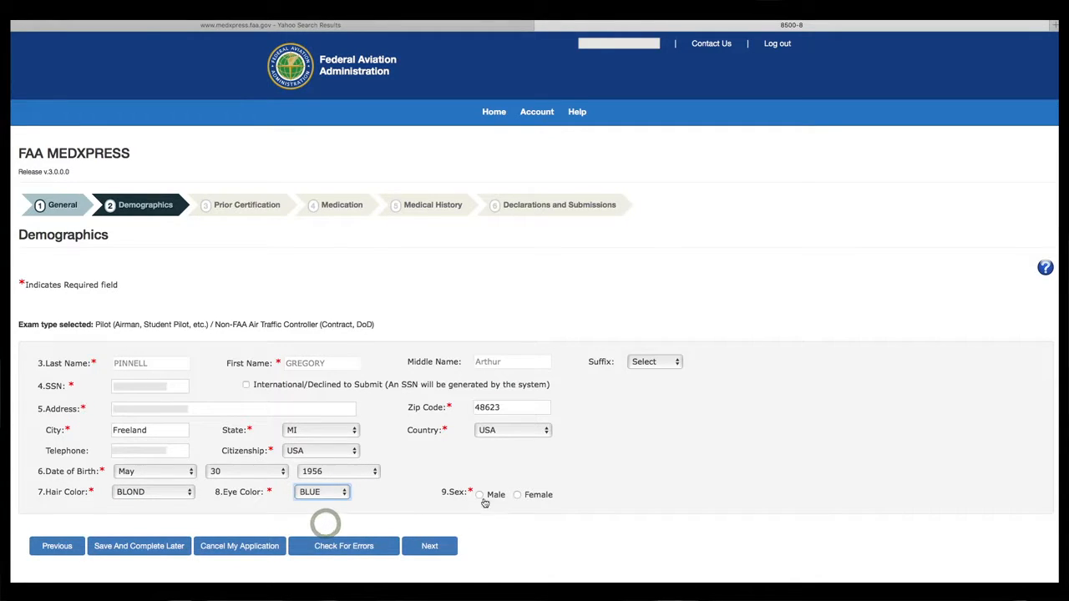
{"action": "left_click", "coordinate": [480, 495]}
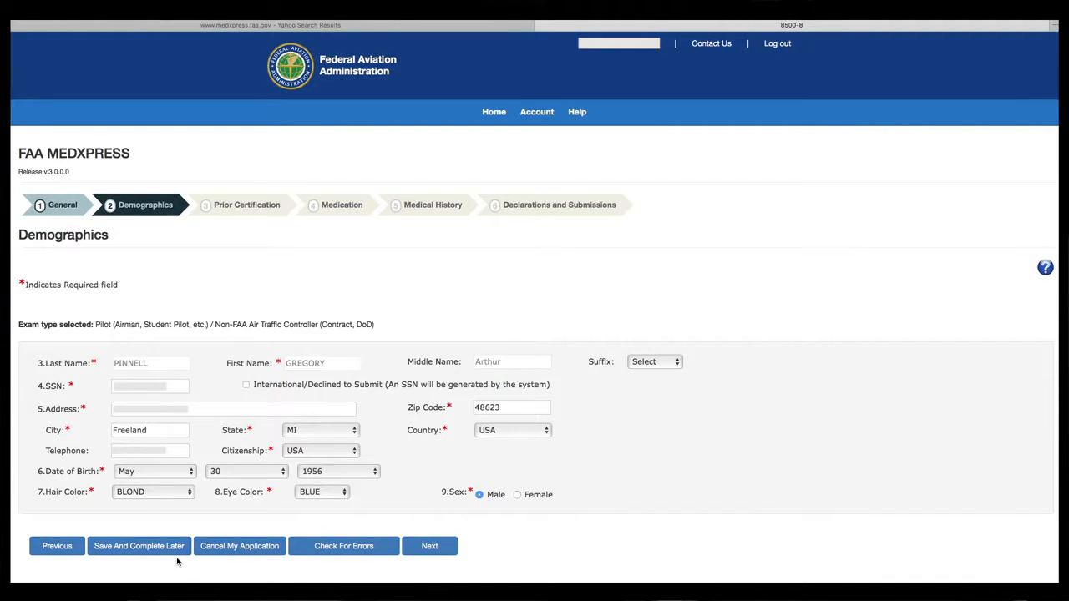
{"action": "left_click", "coordinate": [357, 547]}
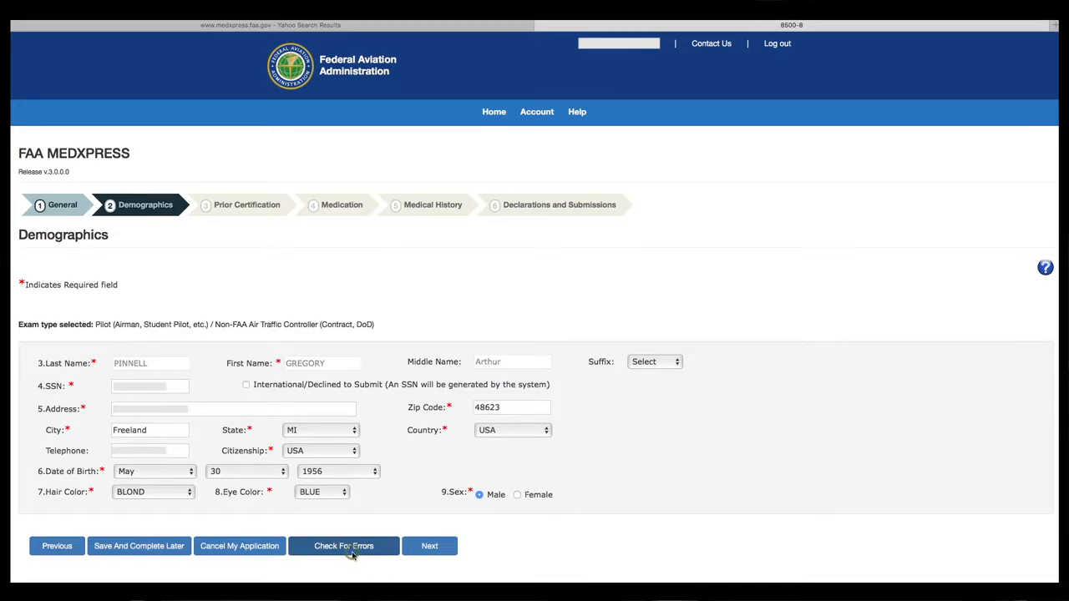
{"action": "left_click", "coordinate": [353, 556]}
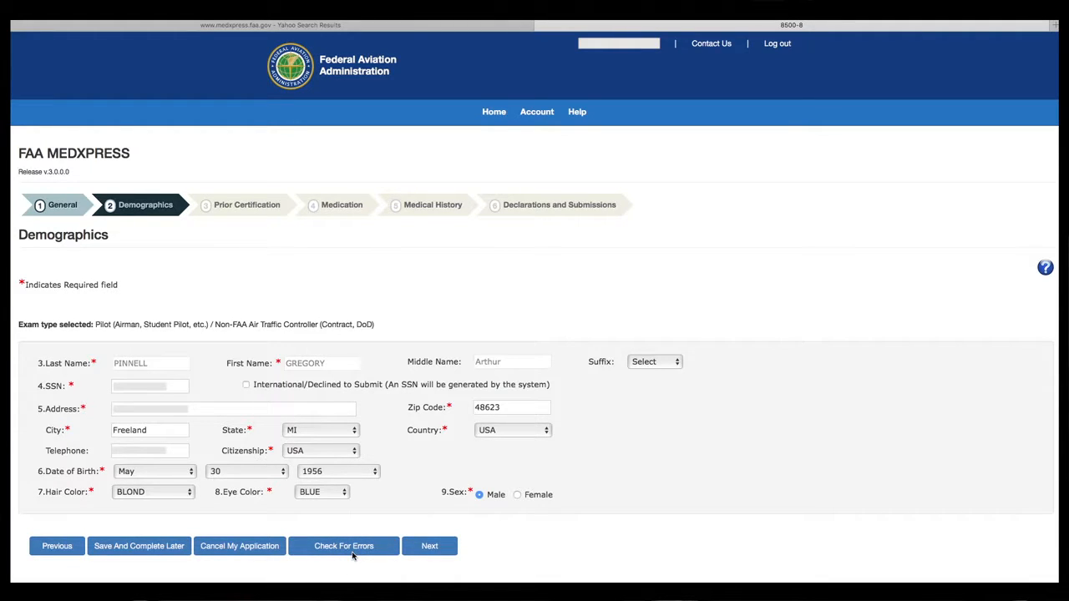
- On Prior Certification, mark Private and Other certificates, describing Other as 'Instrument'
{"action": "left_click", "coordinate": [429, 546]}
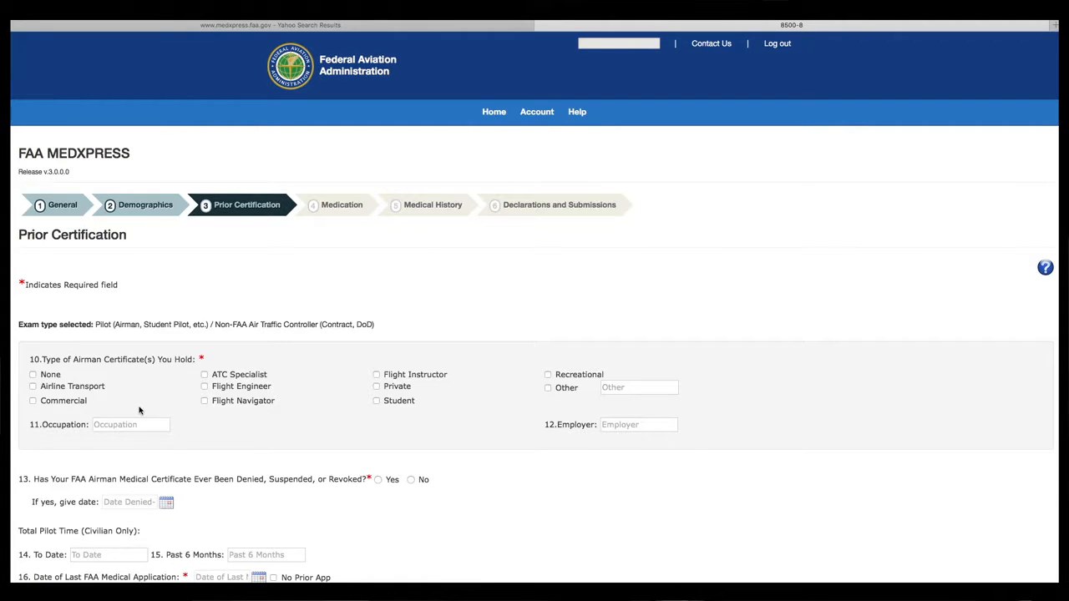
{"action": "left_click", "coordinate": [377, 386]}
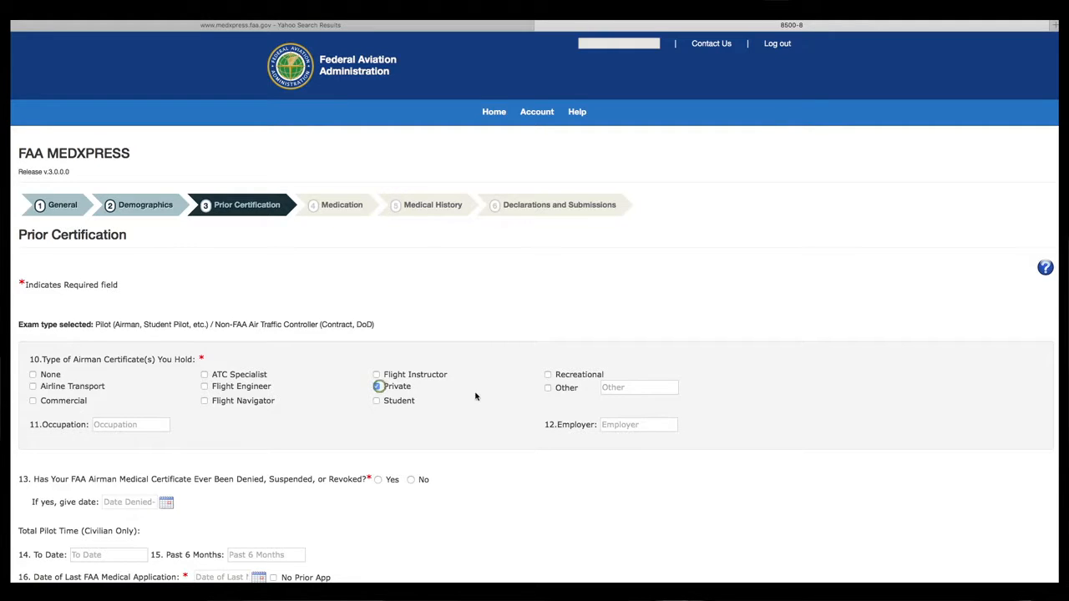
{"action": "left_click", "coordinate": [549, 388]}
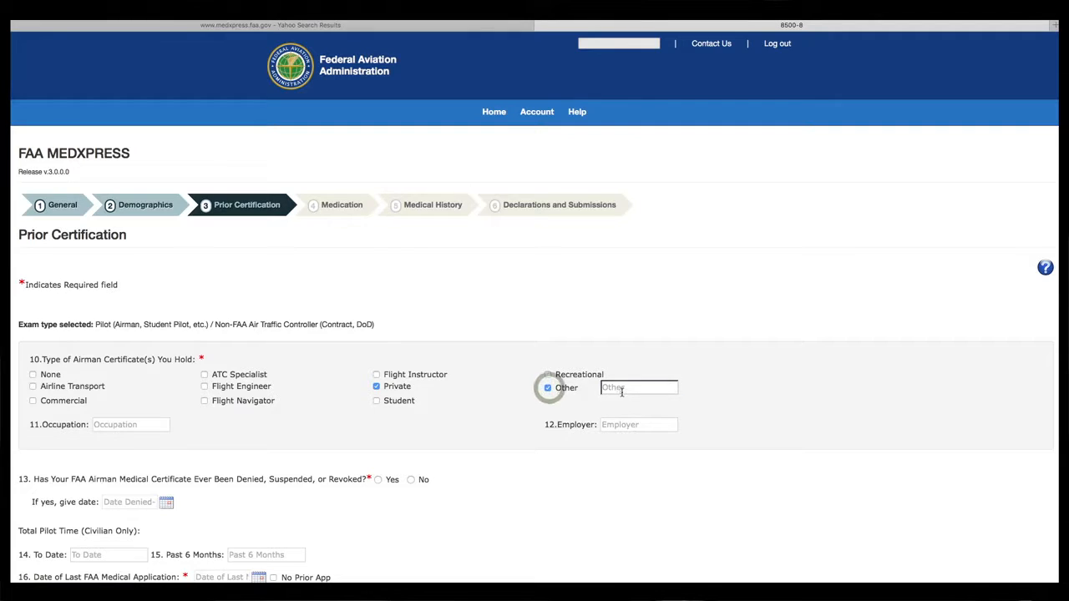
{"action": "left_click", "coordinate": [621, 391]}
{"action": "type", "text": "Ins"}
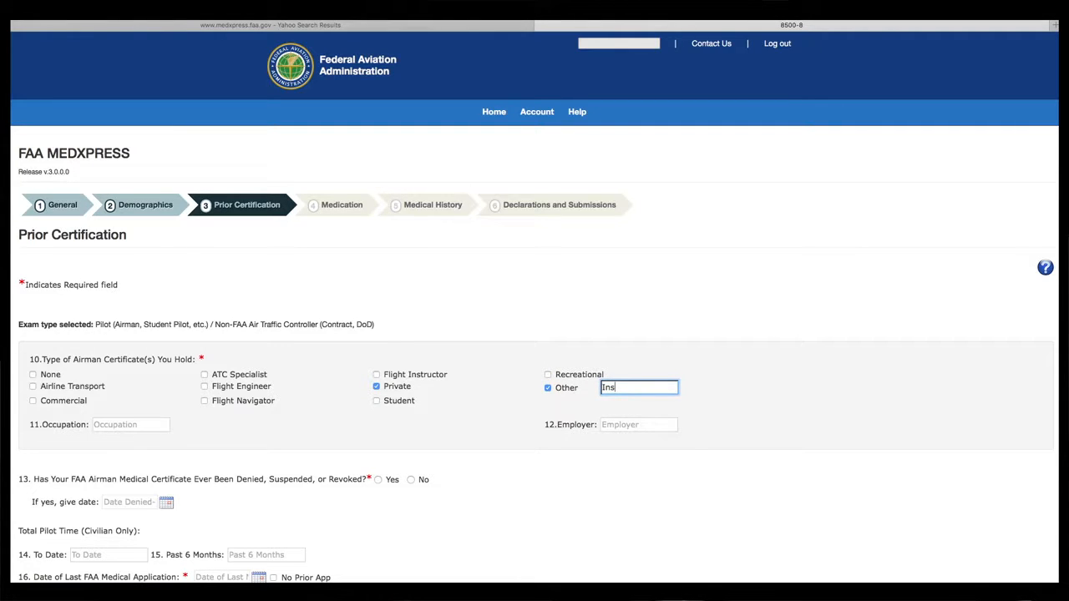
{"action": "type", "text": "trument"}
- Enter occupation 'Flight Surgeon', employer Airdocs, and answer No to prior denial or revocation
{"action": "left_click", "coordinate": [118, 426]}
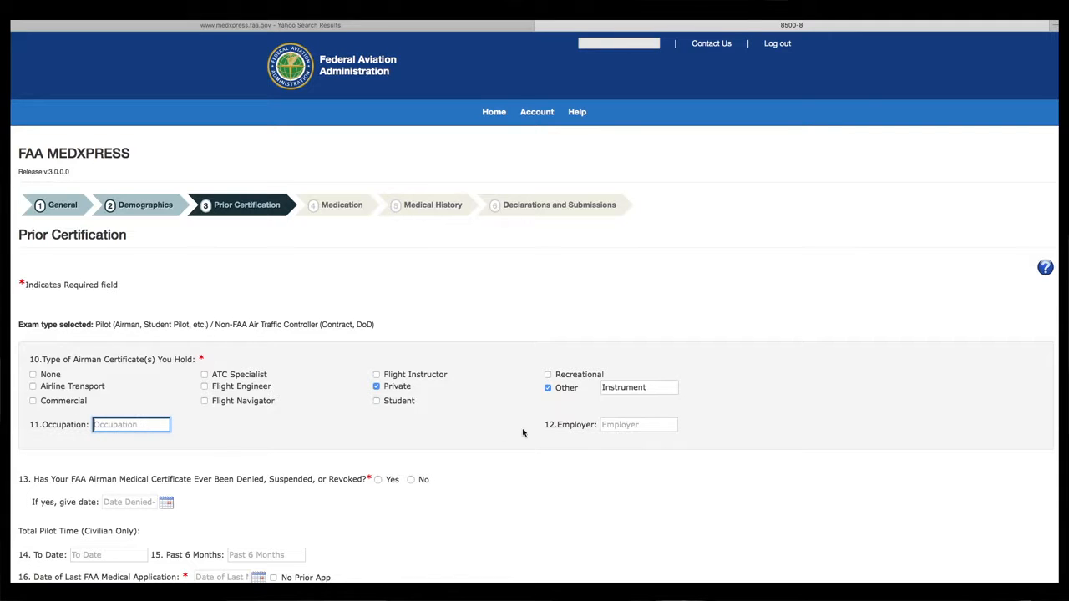
{"action": "left_click", "coordinate": [149, 424]}
{"action": "type", "text": "Fli"}
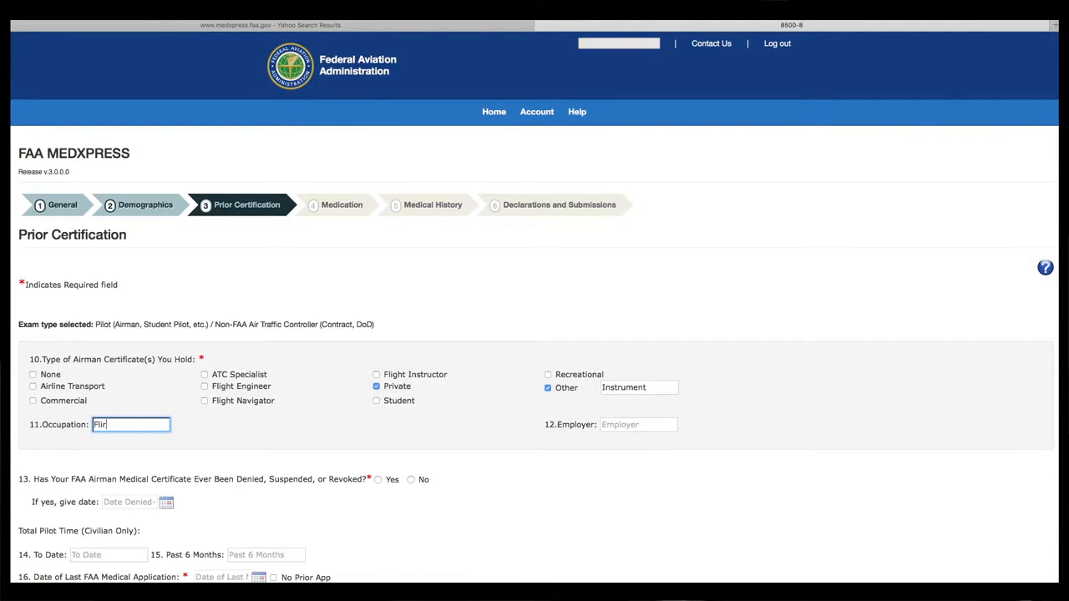
{"action": "type", "text": "ght Surgeon"}
{"action": "key", "text": "Tab"}
{"action": "type", "text": "Airdoc"}
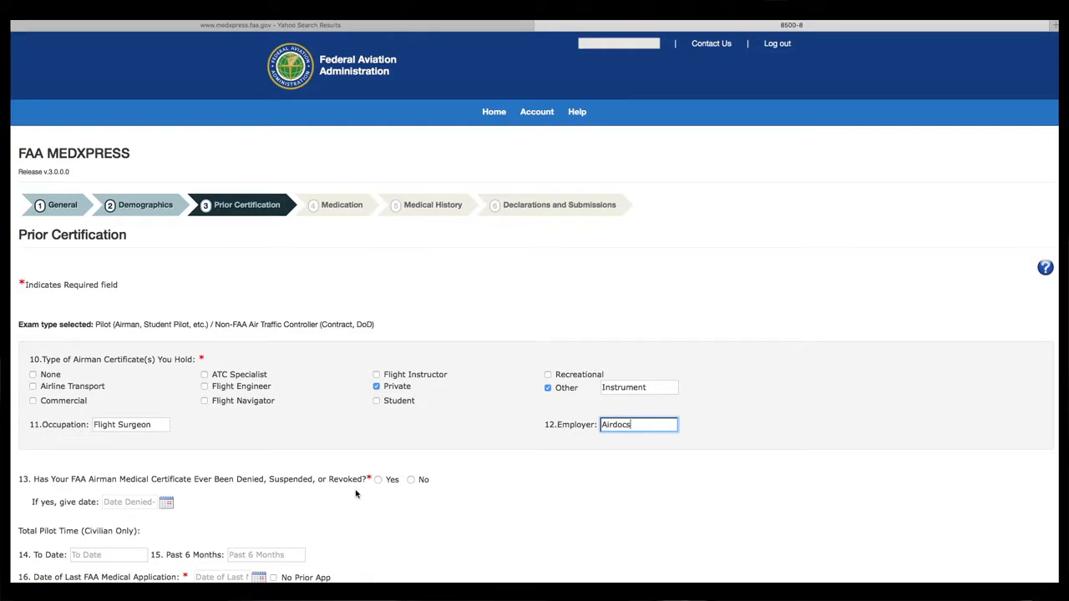
{"action": "left_click", "coordinate": [411, 480]}
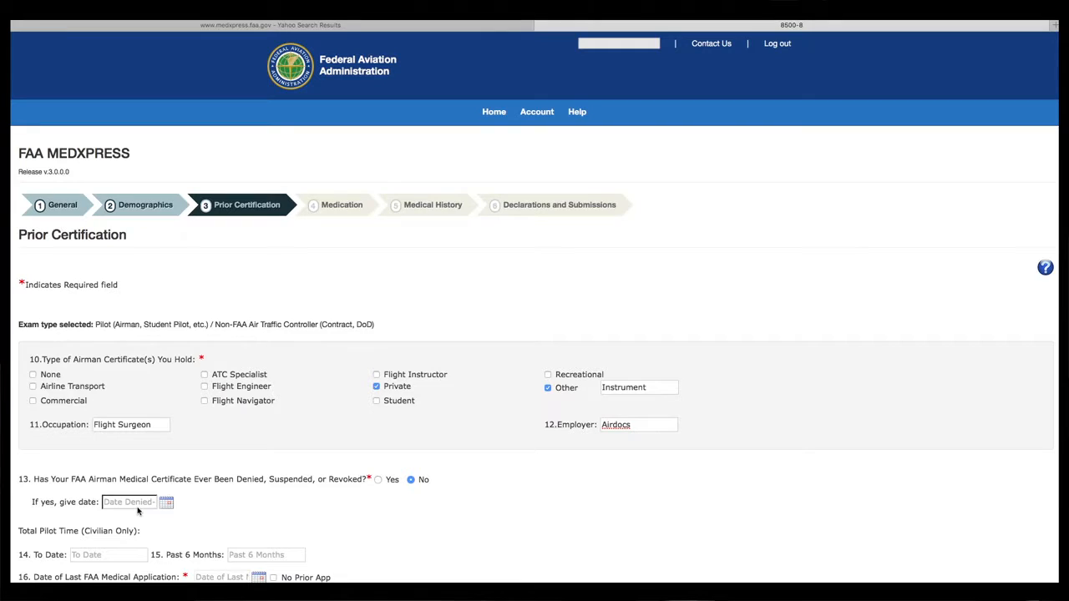
- Enter 2200 total civilian pilot hours to date and 60 for the past 6 months
{"action": "left_click", "coordinate": [112, 557]}
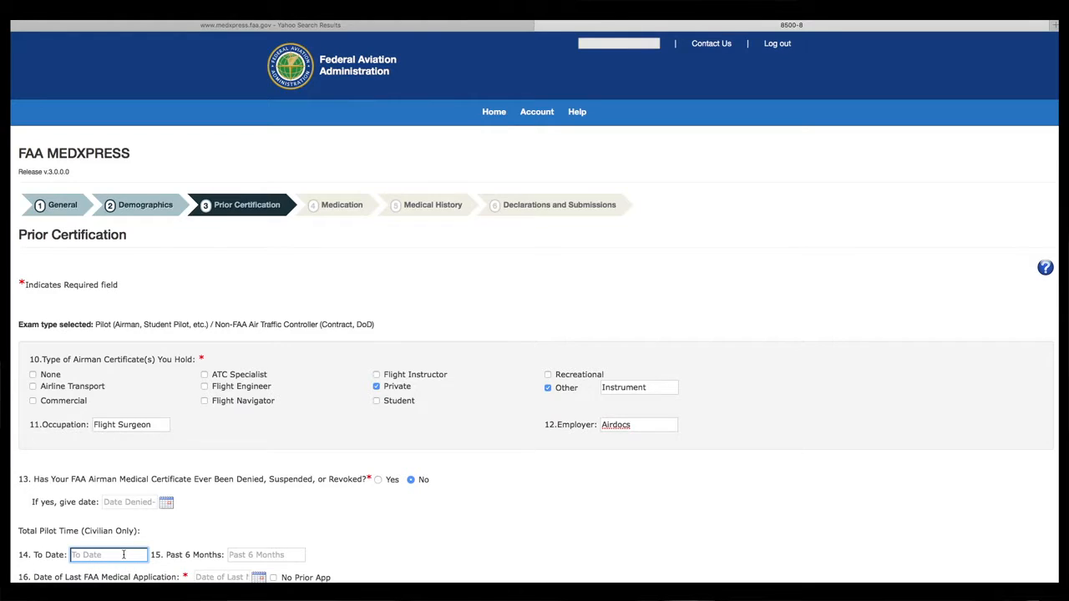
{"action": "type", "text": "2200"}
{"action": "key", "text": "Tab"}
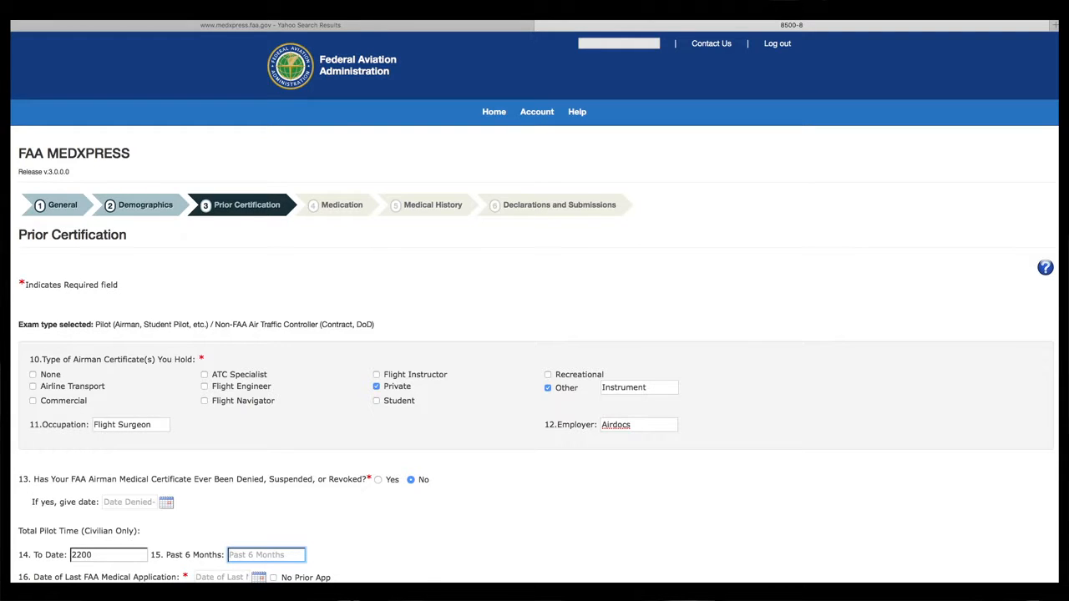
{"action": "type", "text": "60"}
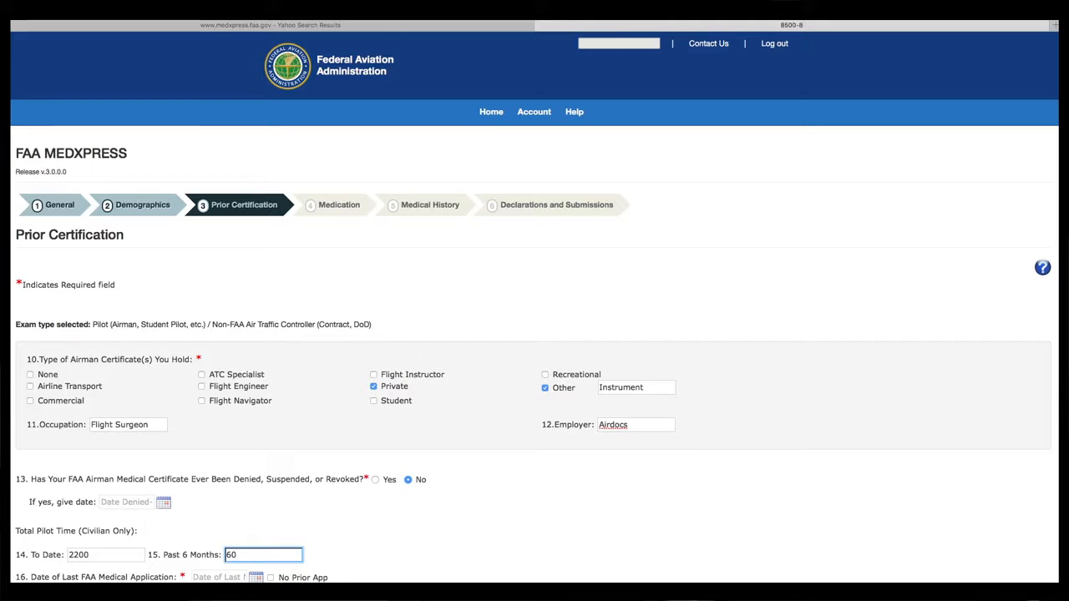
{"action": "left_click", "coordinate": [235, 577]}
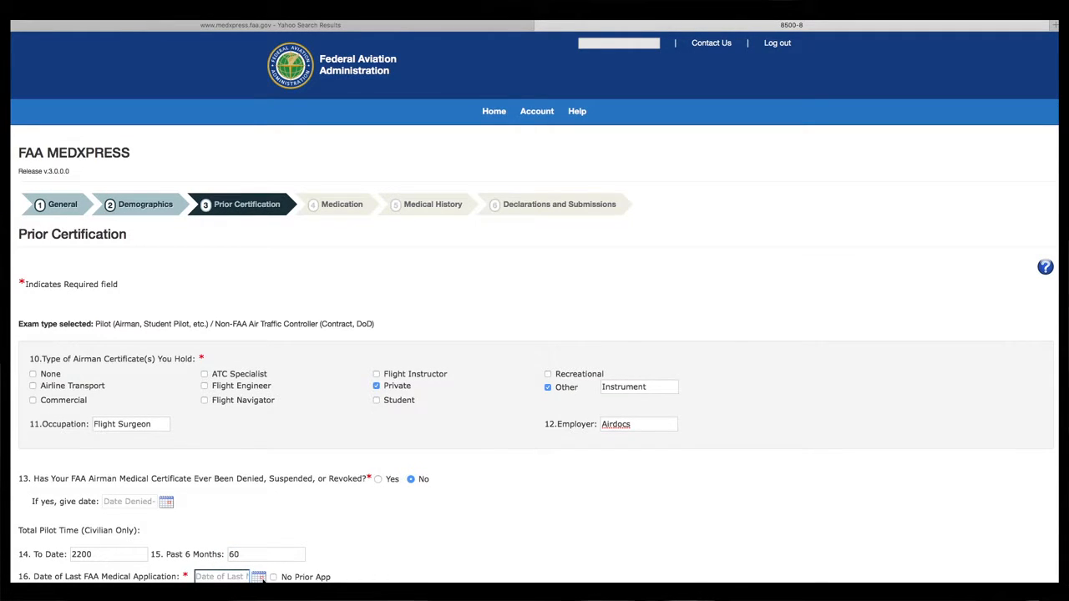
- Pick December 15, 2013 in the calendar as the last medical application date, then continue
{"action": "left_click", "coordinate": [260, 577]}
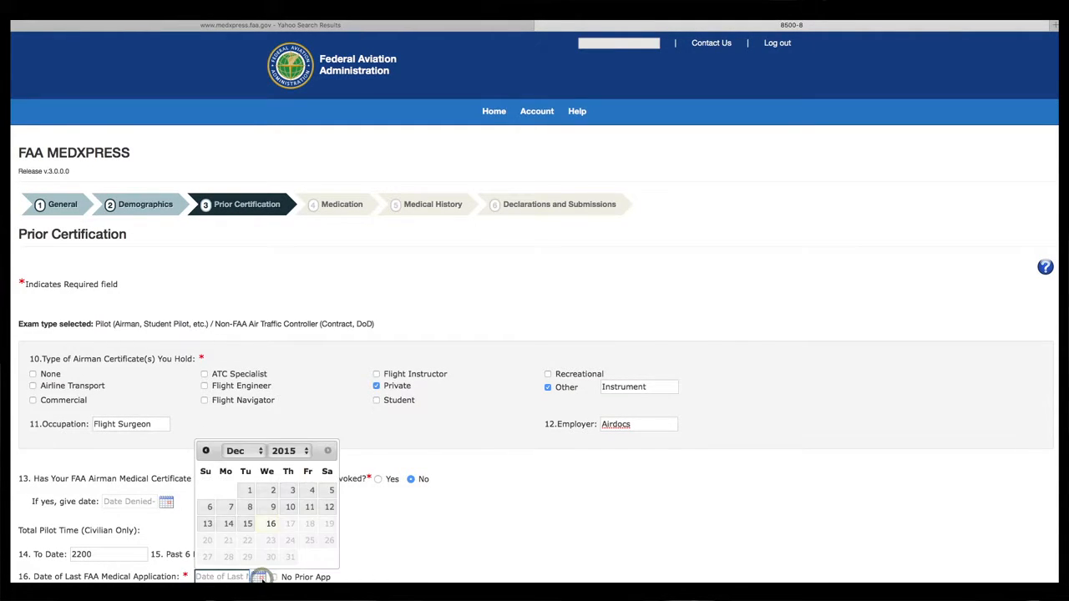
{"action": "left_click", "coordinate": [247, 523]}
{"action": "left_click", "coordinate": [259, 576]}
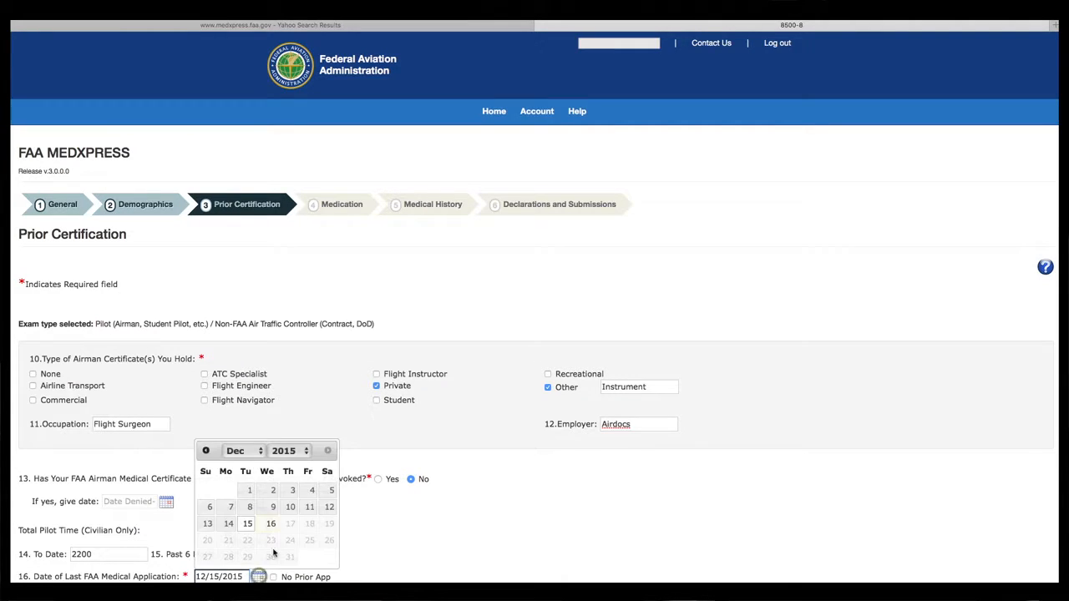
{"action": "left_click", "coordinate": [307, 451]}
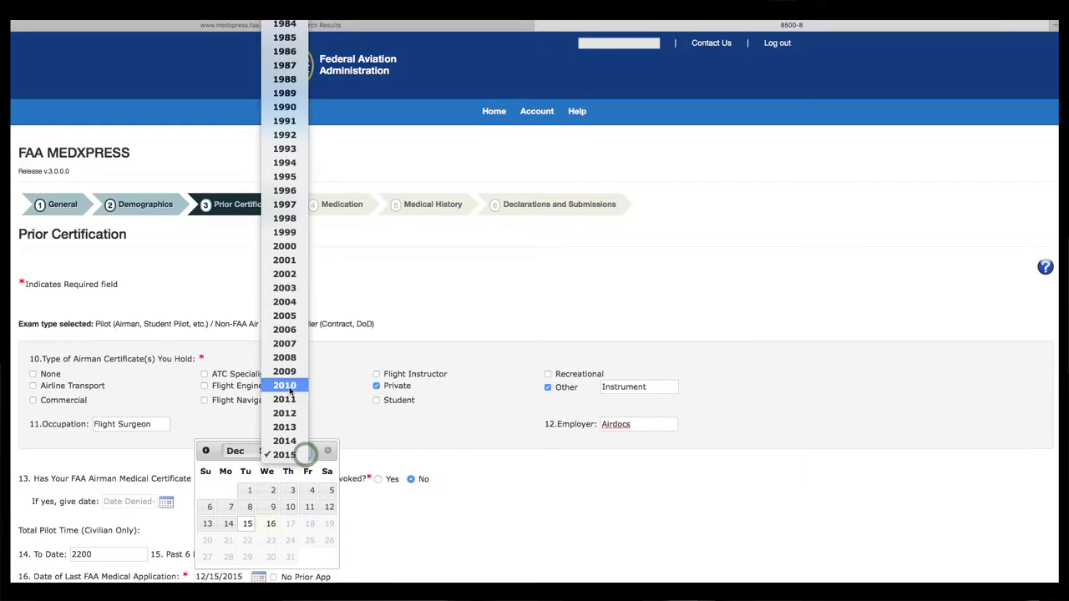
{"action": "left_click", "coordinate": [285, 425]}
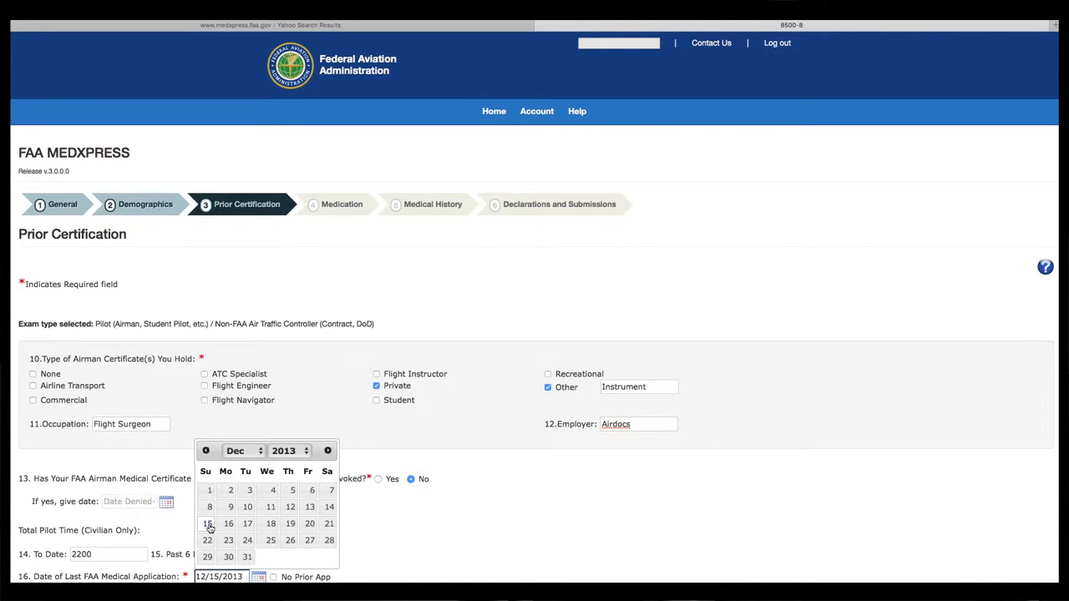
{"action": "left_click", "coordinate": [209, 524]}
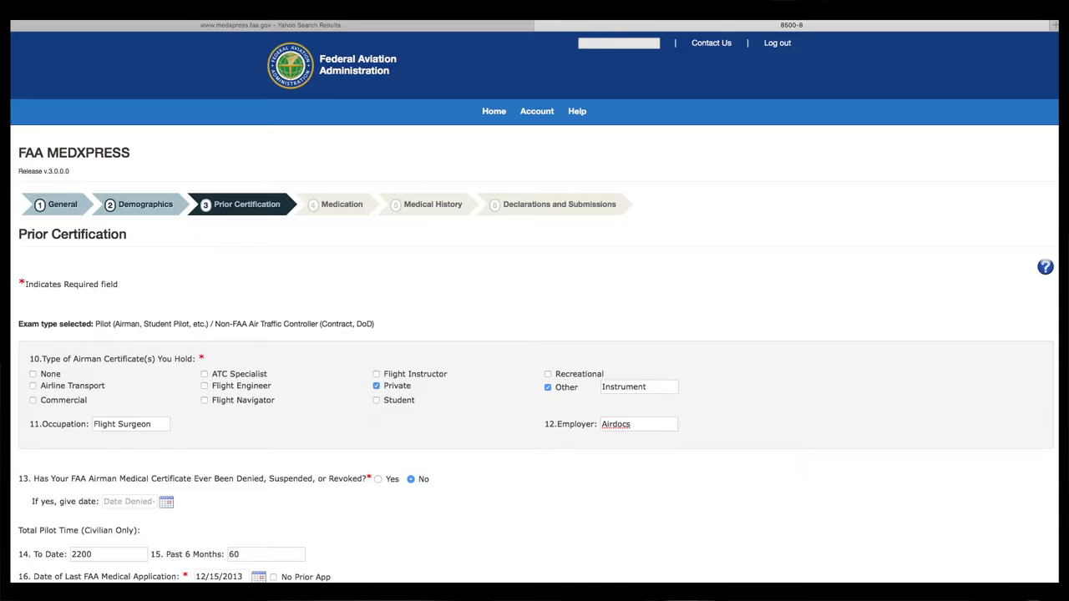
{"action": "left_click", "coordinate": [273, 577]}
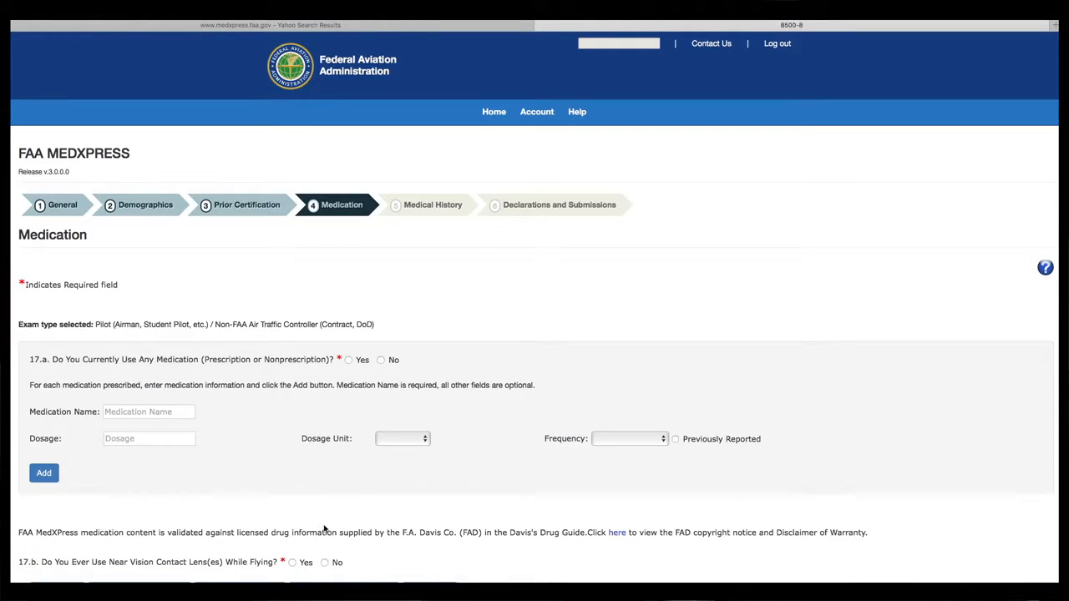
- Answer Yes to current medication use and add ASA to the medication list
{"action": "left_click", "coordinate": [349, 362]}
{"action": "left_click", "coordinate": [128, 415]}
{"action": "left_click", "coordinate": [128, 416]}
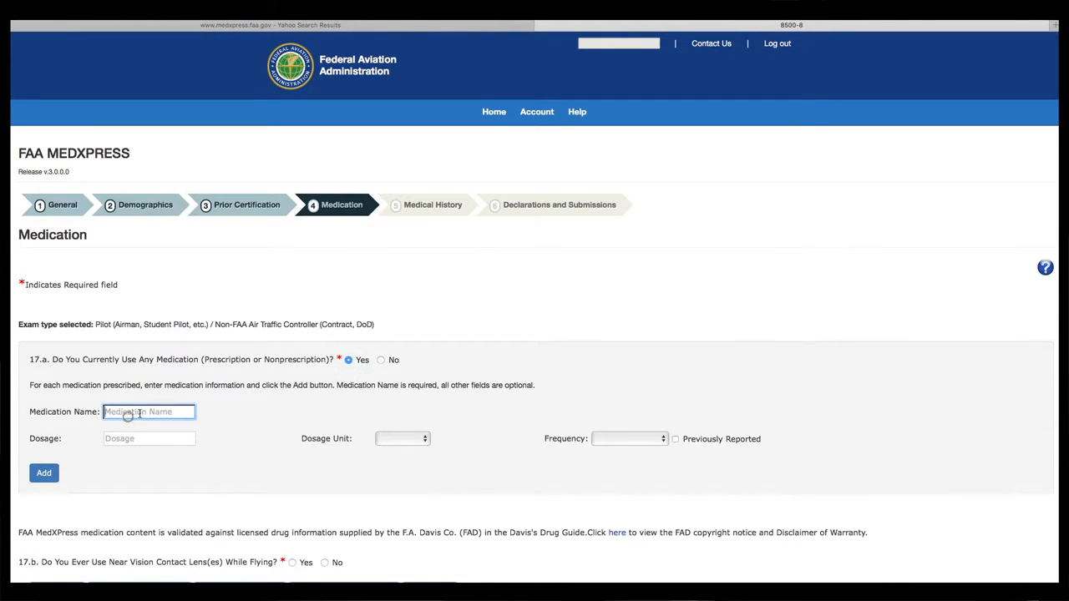
{"action": "type", "text": "sa"}
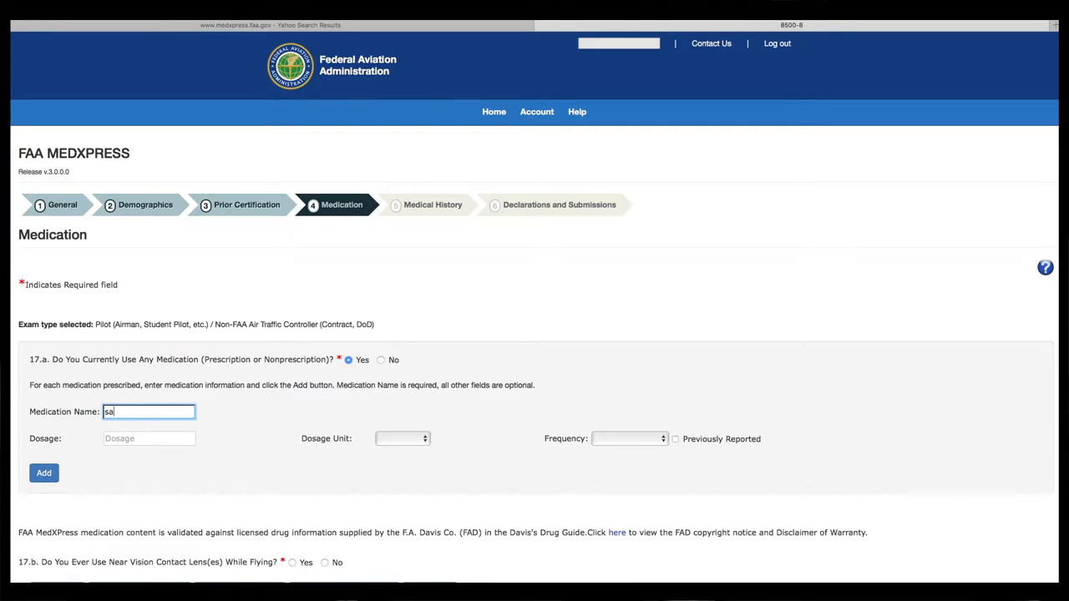
{"action": "key", "text": "BackSpace"}
{"action": "type", "text": "asa"}
{"action": "left_click", "coordinate": [48, 474]}
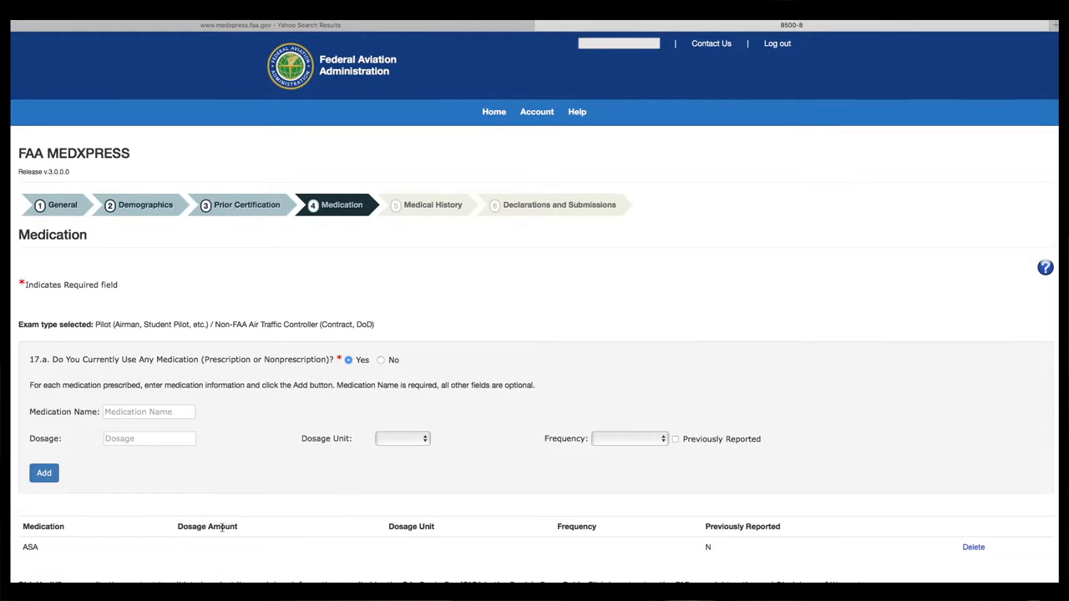
- Add LISONOPRIL as a second medication
{"action": "left_click", "coordinate": [138, 438]}
{"action": "left_click", "coordinate": [135, 413]}
{"action": "left_click", "coordinate": [135, 413]}
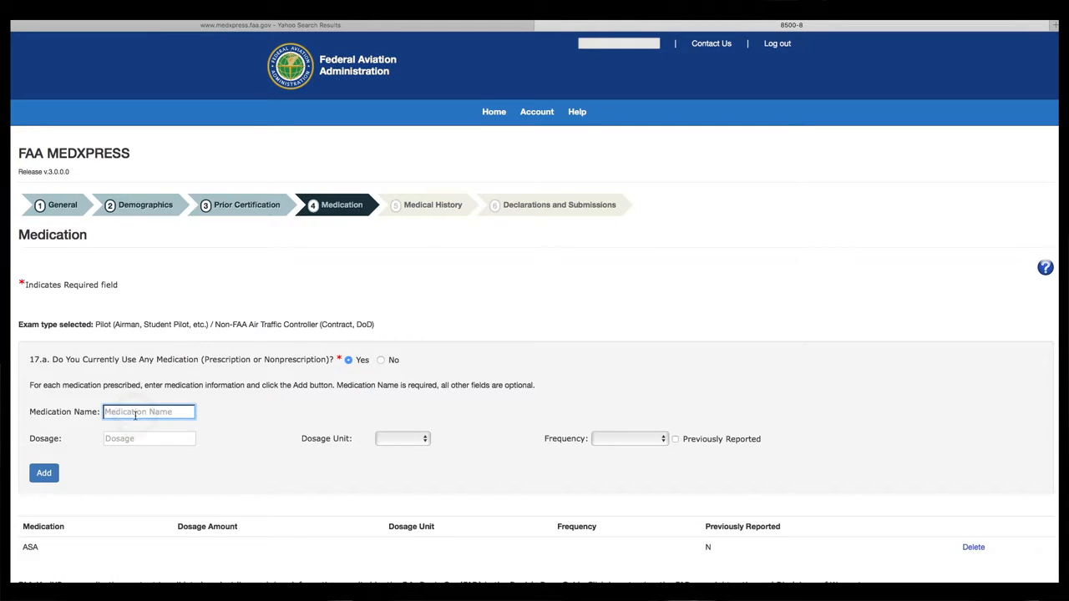
{"action": "type", "text": "lisonopril"}
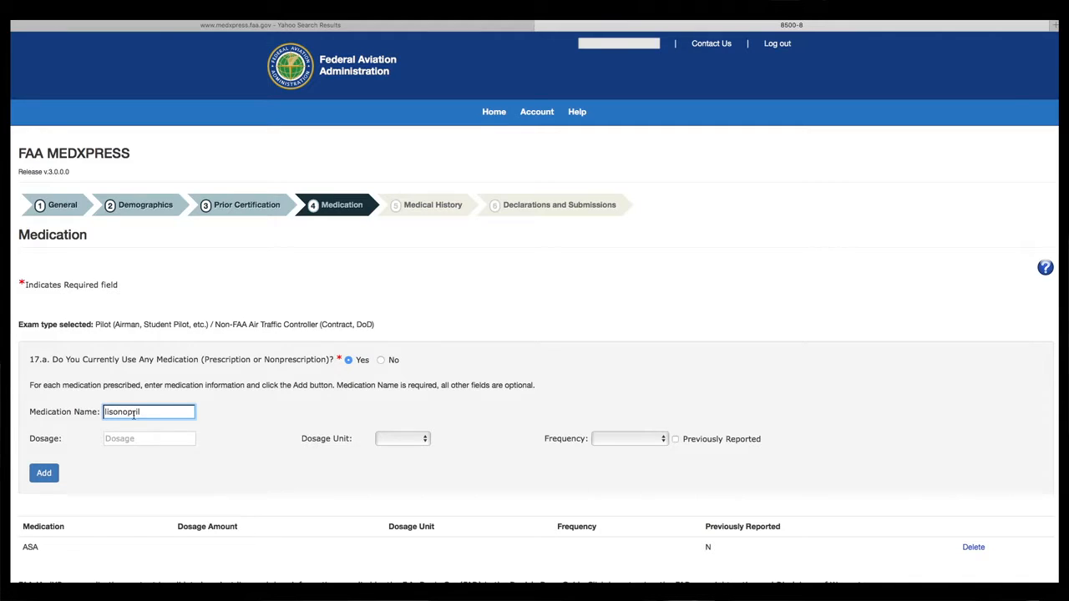
{"action": "left_click", "coordinate": [125, 439]}
{"action": "left_click", "coordinate": [43, 473]}
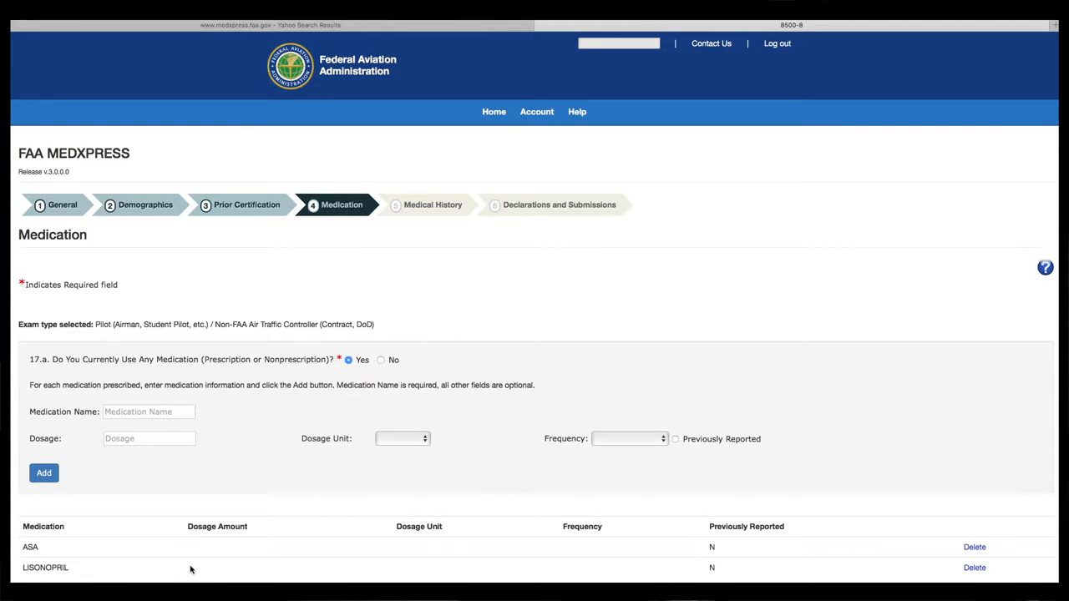
{"action": "scroll", "coordinate": [190, 570], "scroll_direction": "down", "scroll_amount": 3}
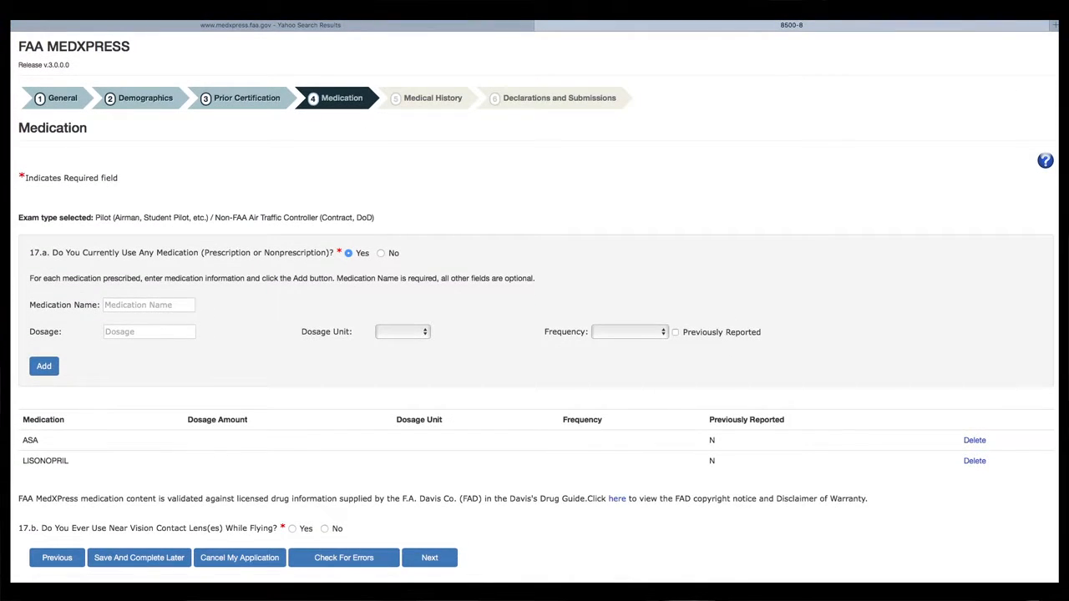